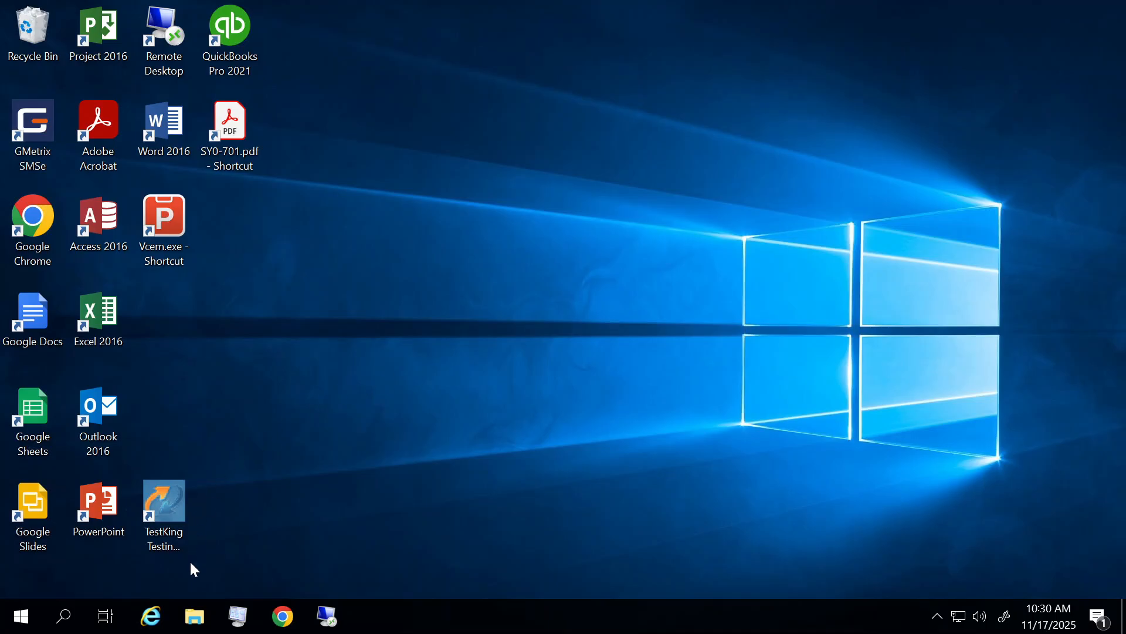
# Step: Open the Inventory document from Word Part 2 > Organizing Content Using Tables and Charts on the H: drive and enable editing
pyautogui.click(193, 616)
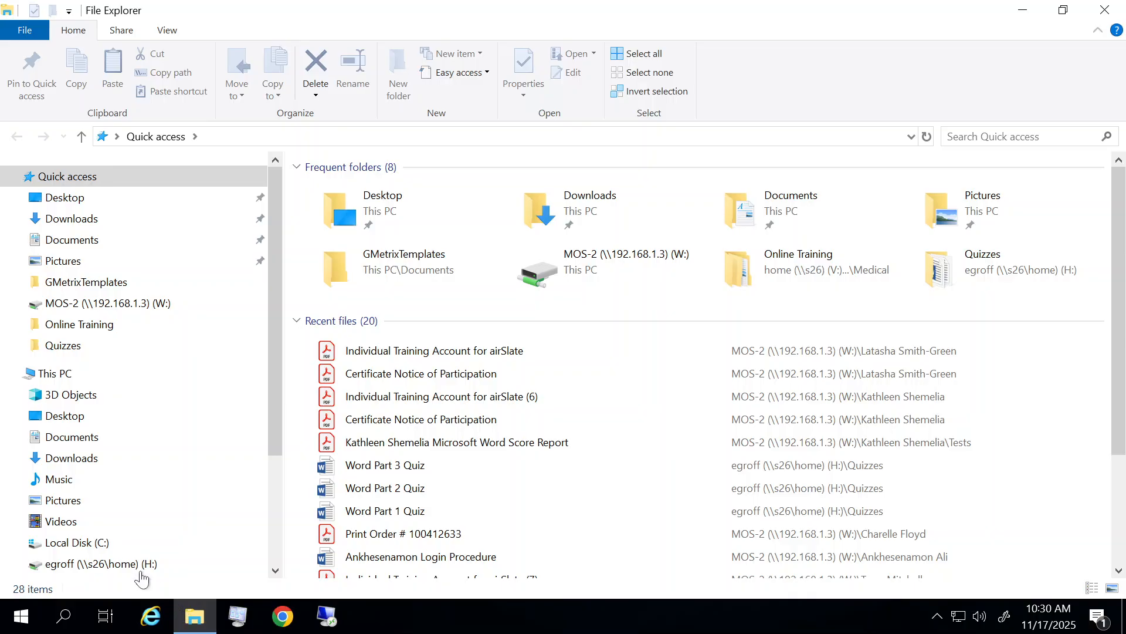
pyautogui.click(120, 565)
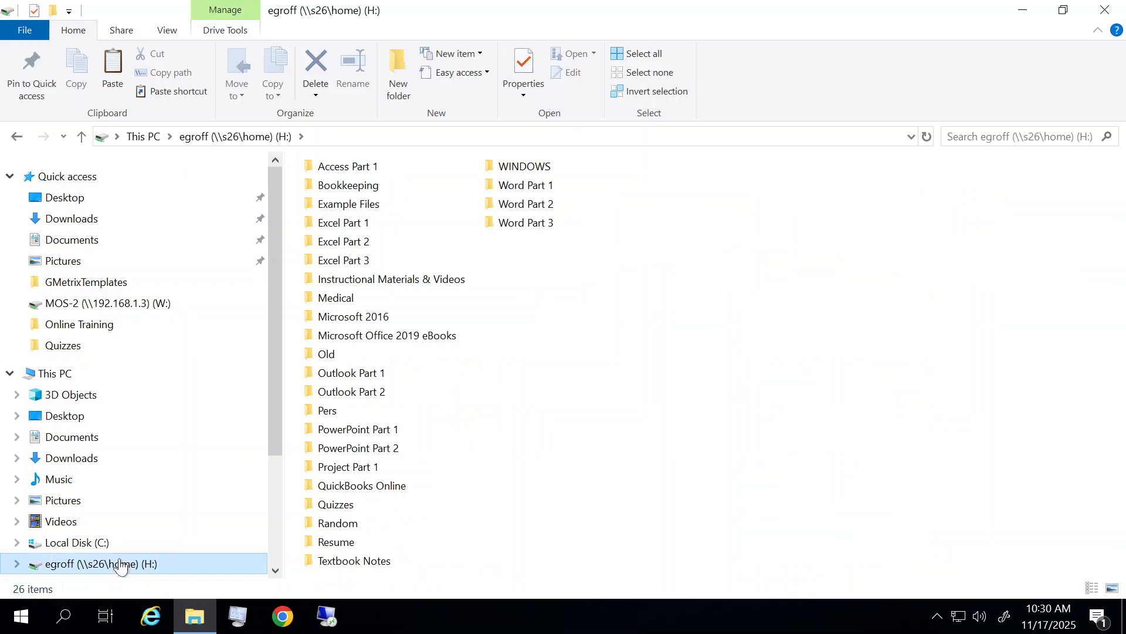
pyautogui.doubleClick(526, 205)
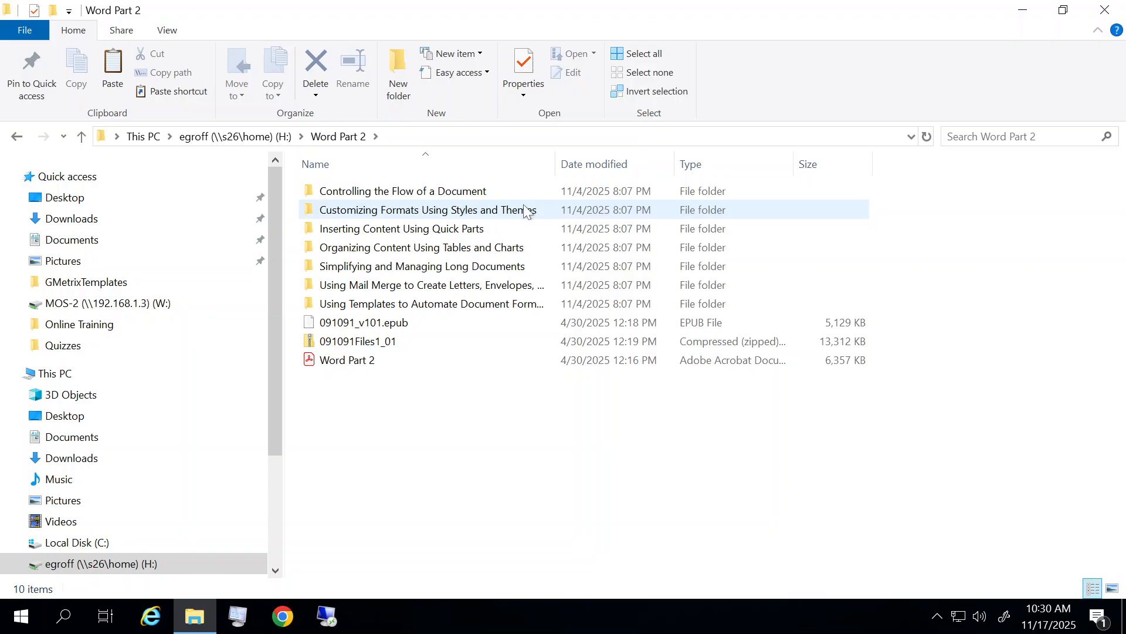
pyautogui.doubleClick(359, 253)
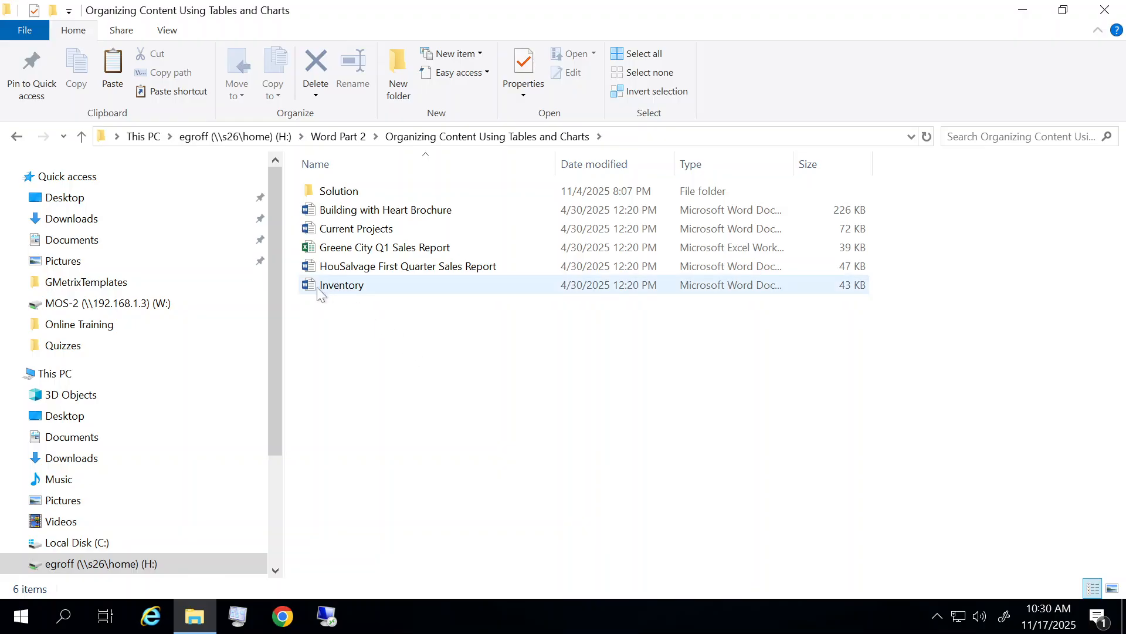
pyautogui.click(338, 289)
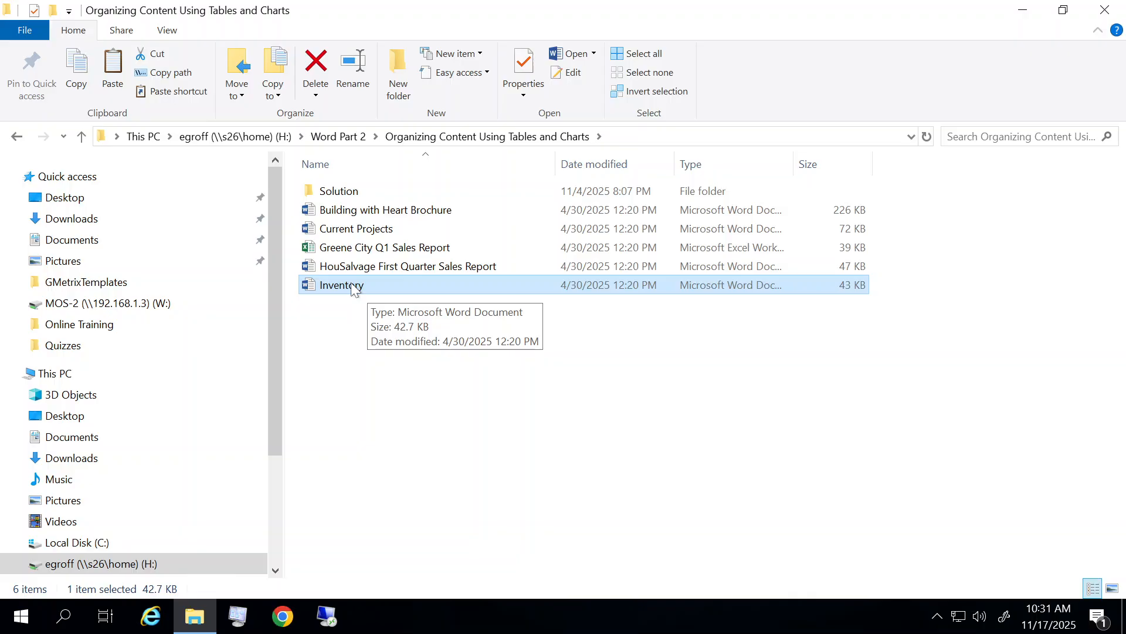
pyautogui.doubleClick(354, 287)
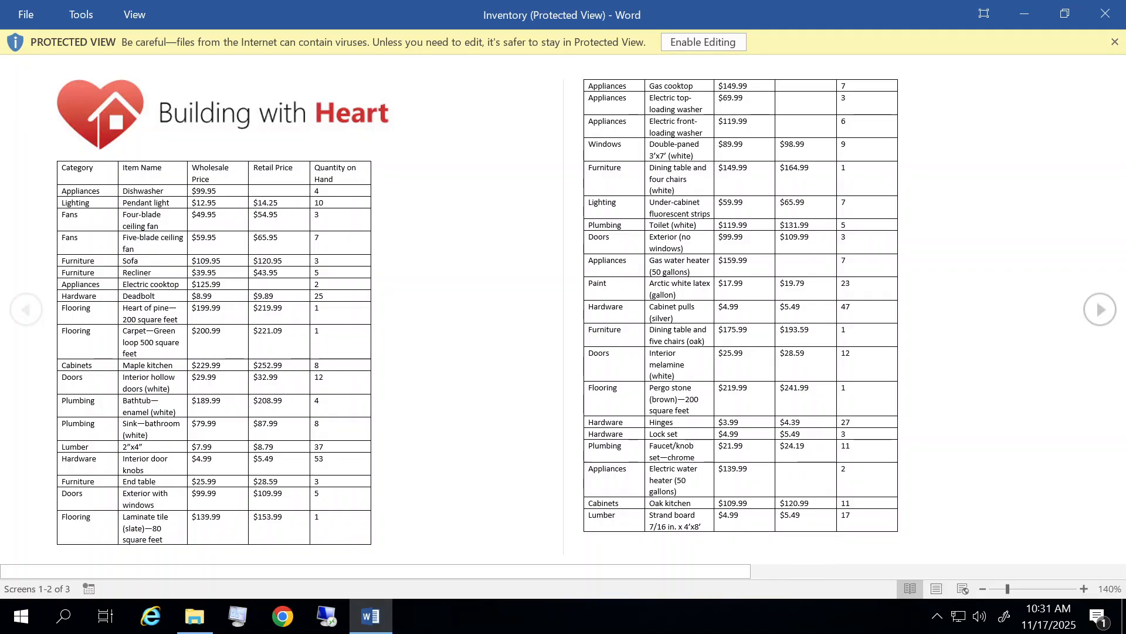
pyautogui.click(713, 46)
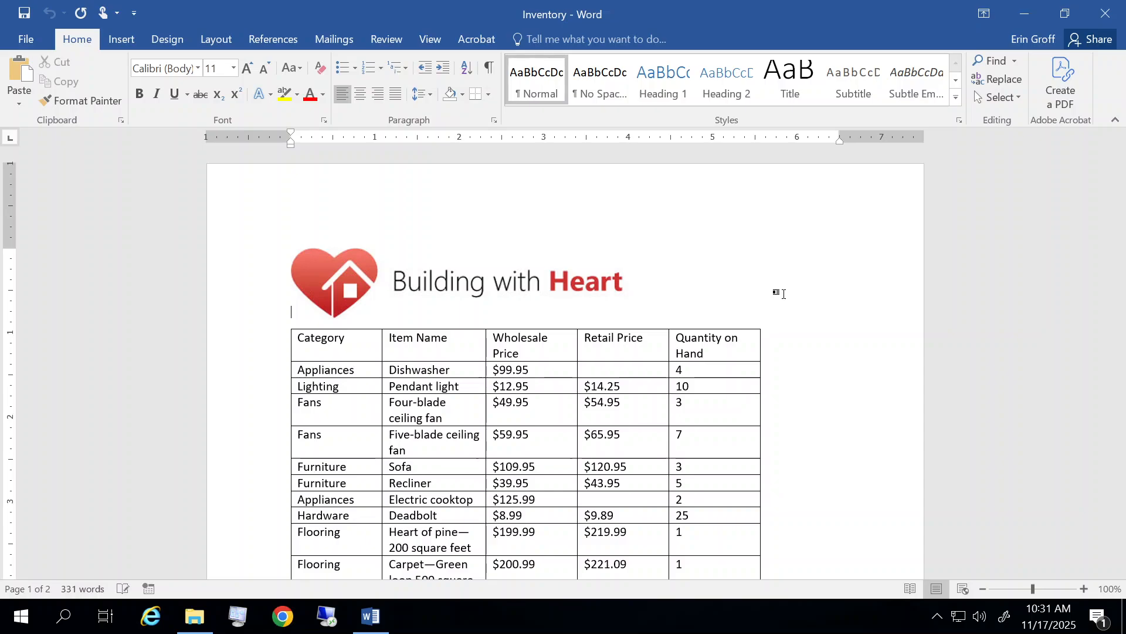
# Step: Look through the inventory table across both pages to examine its columns and the order of its rows
pyautogui.scroll(-2, 794, 357)
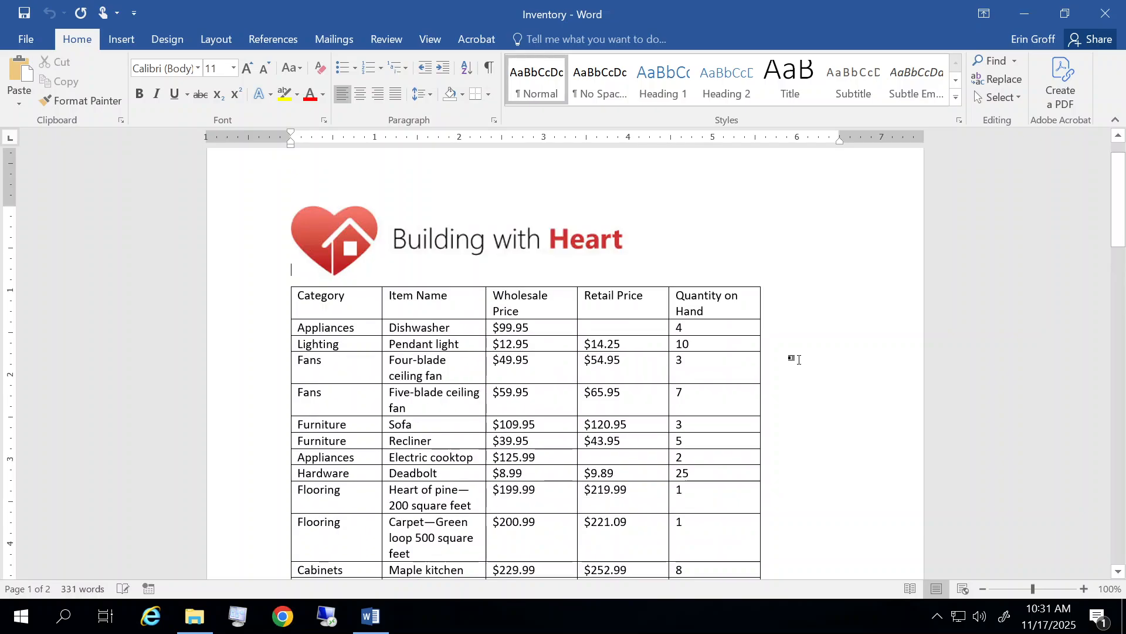
pyautogui.scroll(-4, 798, 359)
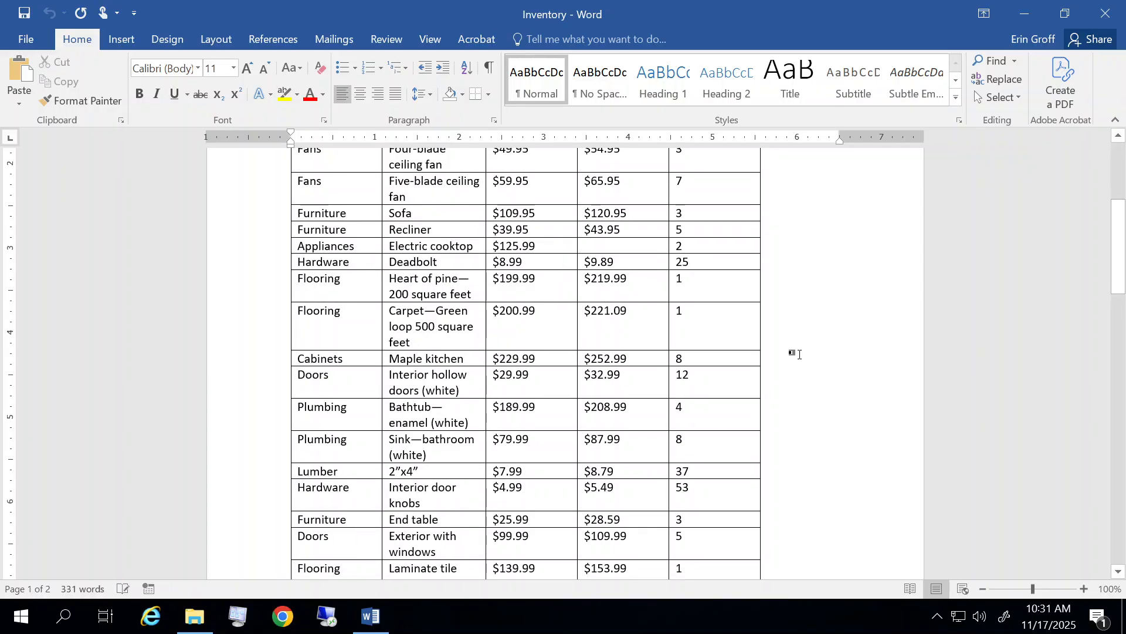
pyautogui.scroll(-1, 799, 355)
pyautogui.scroll(-5, 799, 354)
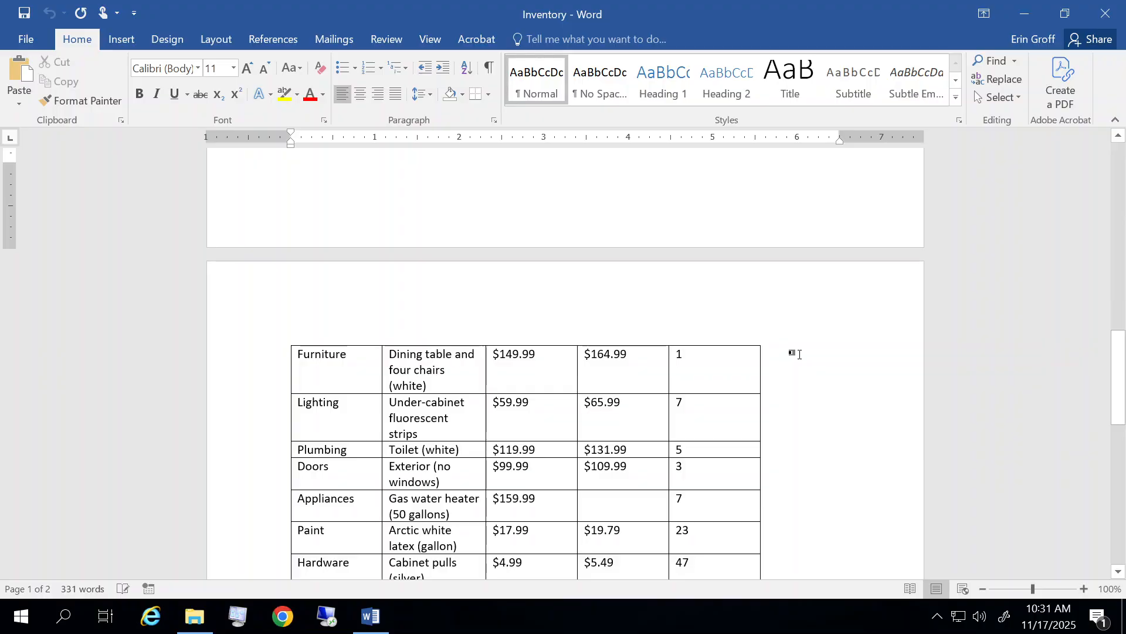
pyautogui.scroll(-5, 799, 355)
pyautogui.scroll(-3, 799, 354)
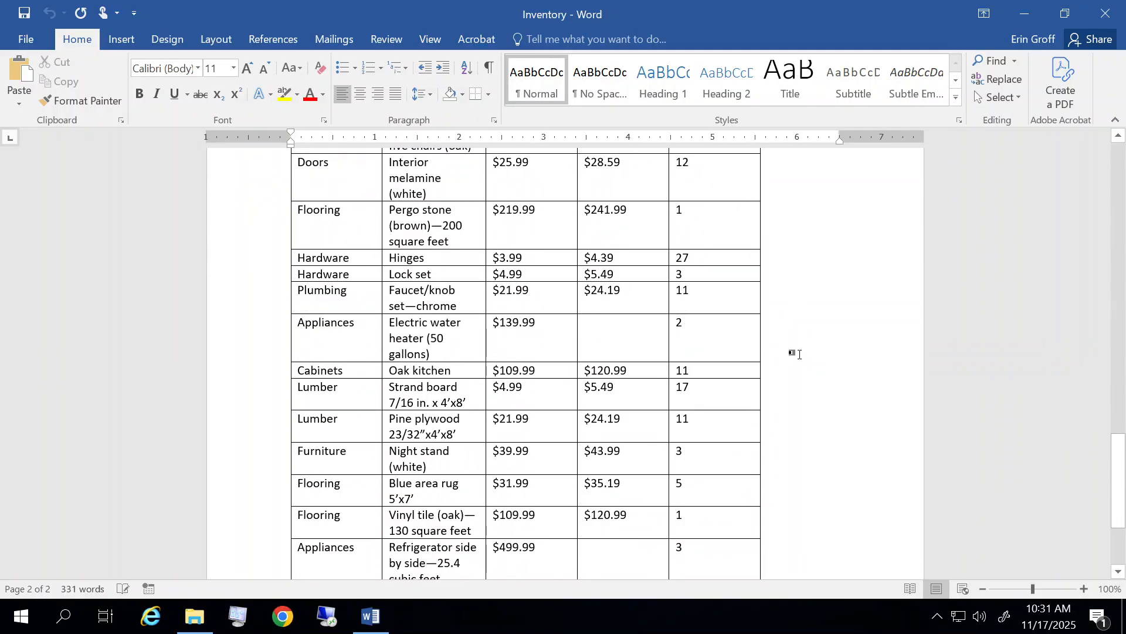
pyautogui.scroll(5, 797, 352)
pyautogui.scroll(15, 799, 353)
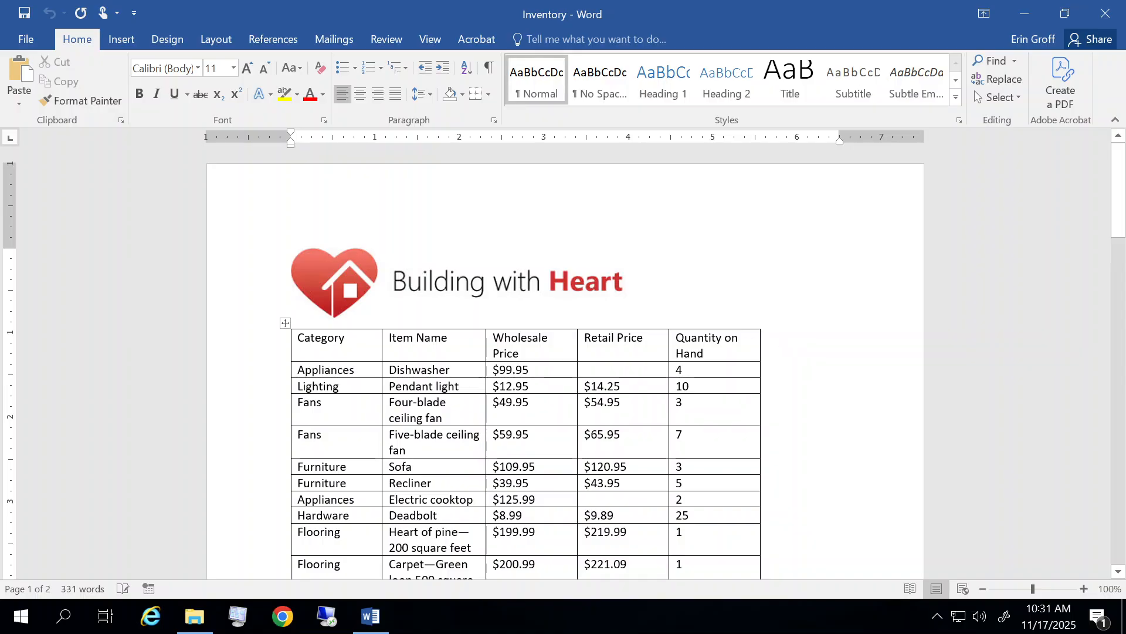
# Step: Sort the inventory table by Category as ascending text, treating the first row as a header row, and check the row order
pyautogui.moveTo(408, 366)
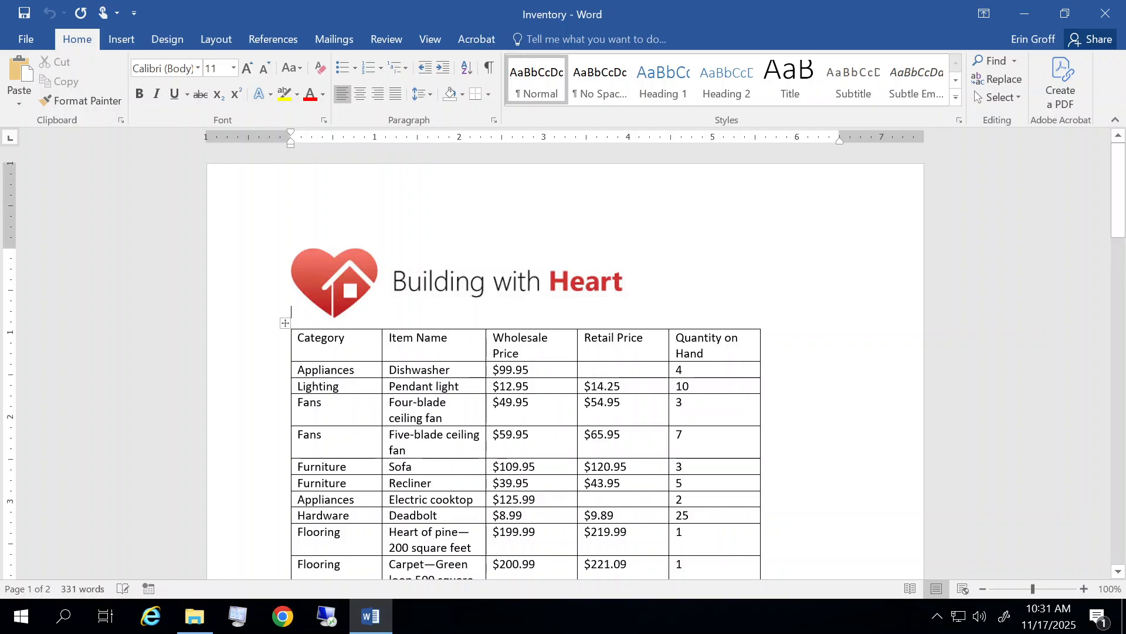
pyautogui.click(517, 369)
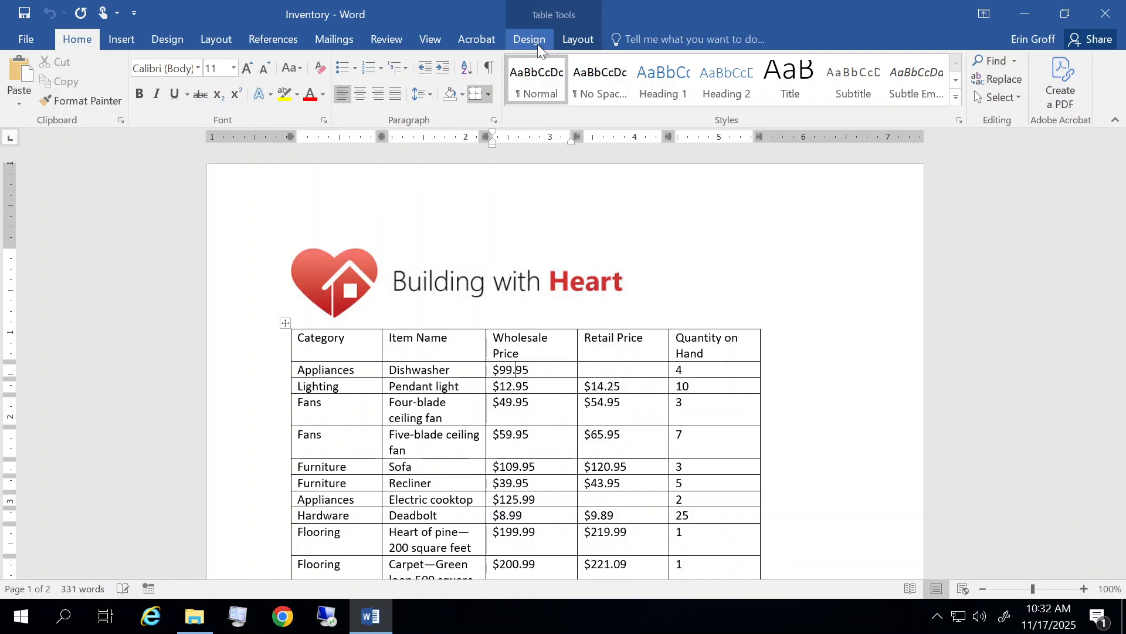
pyautogui.click(577, 40)
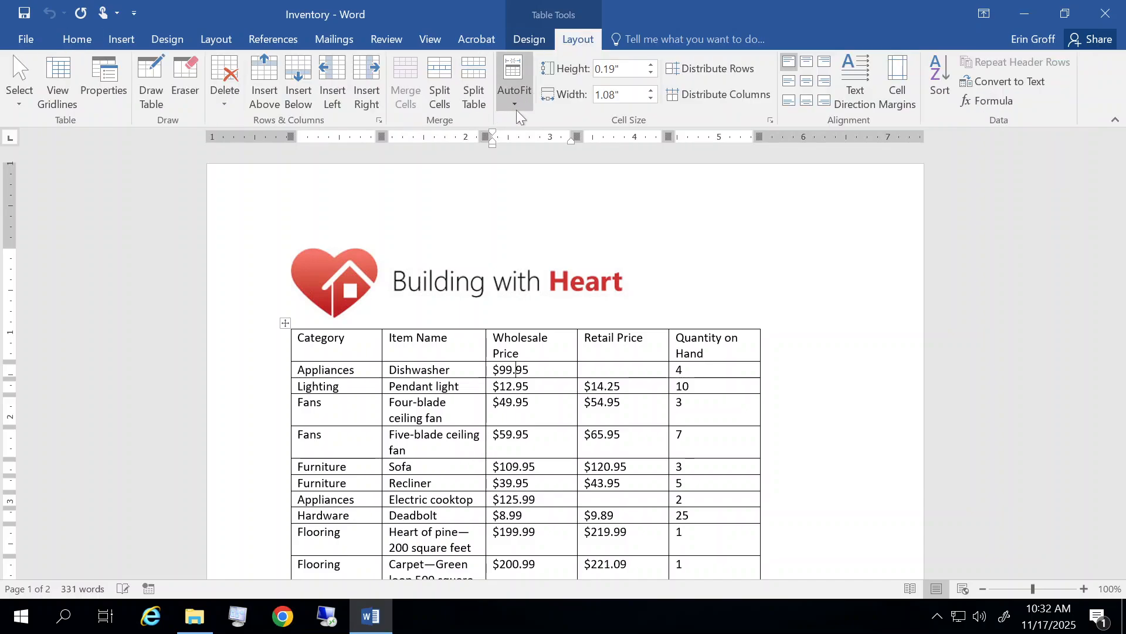
pyautogui.click(946, 82)
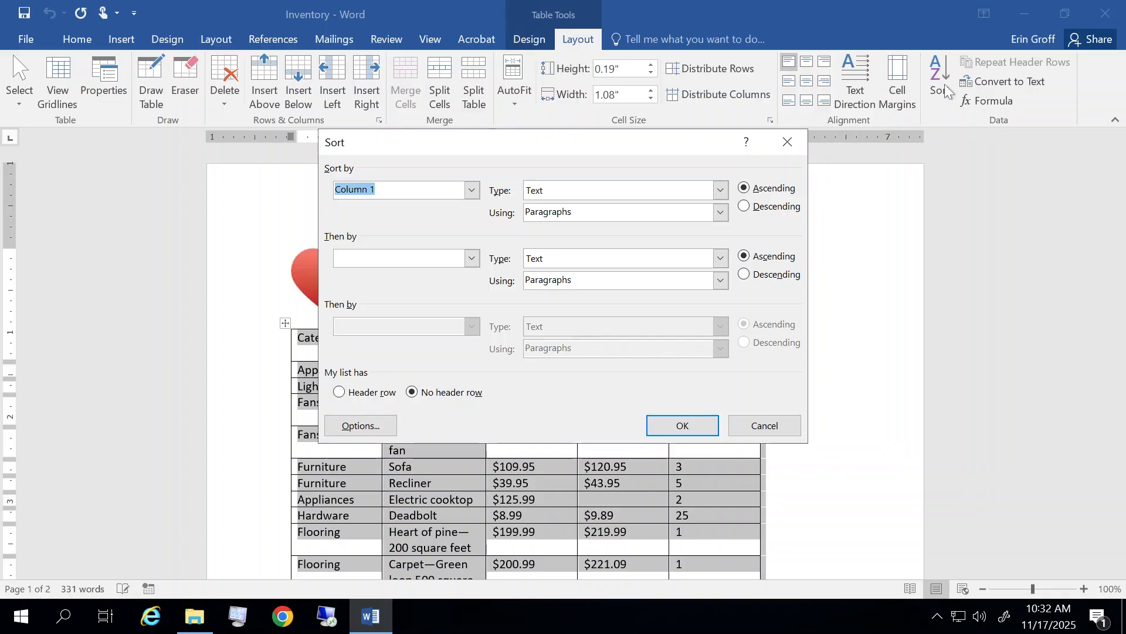
pyautogui.click(342, 393)
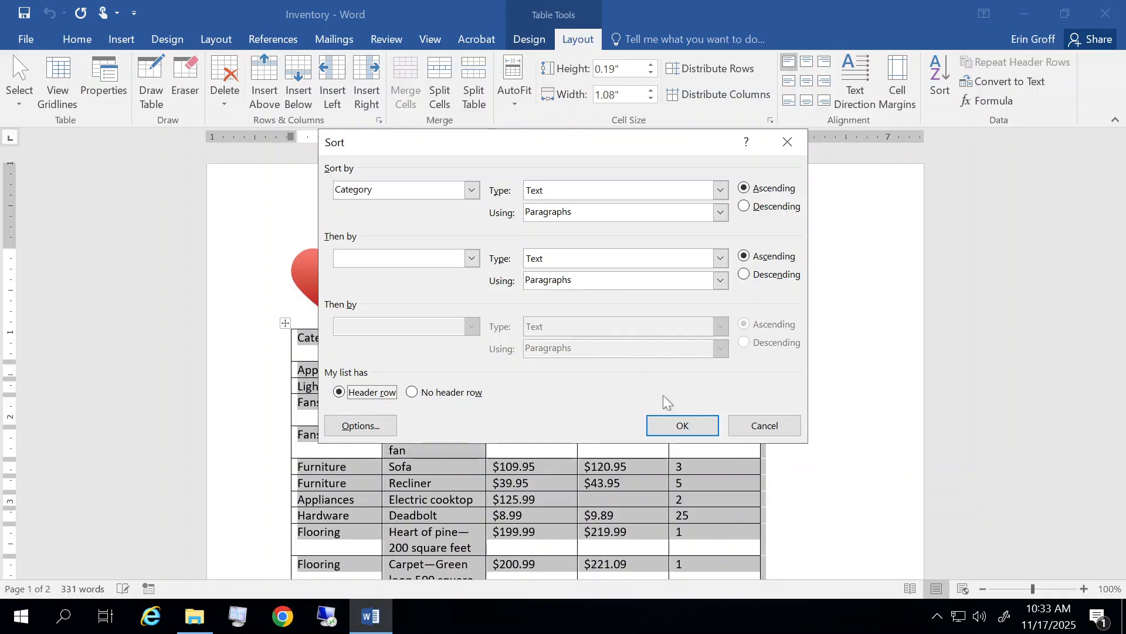
pyautogui.click(690, 427)
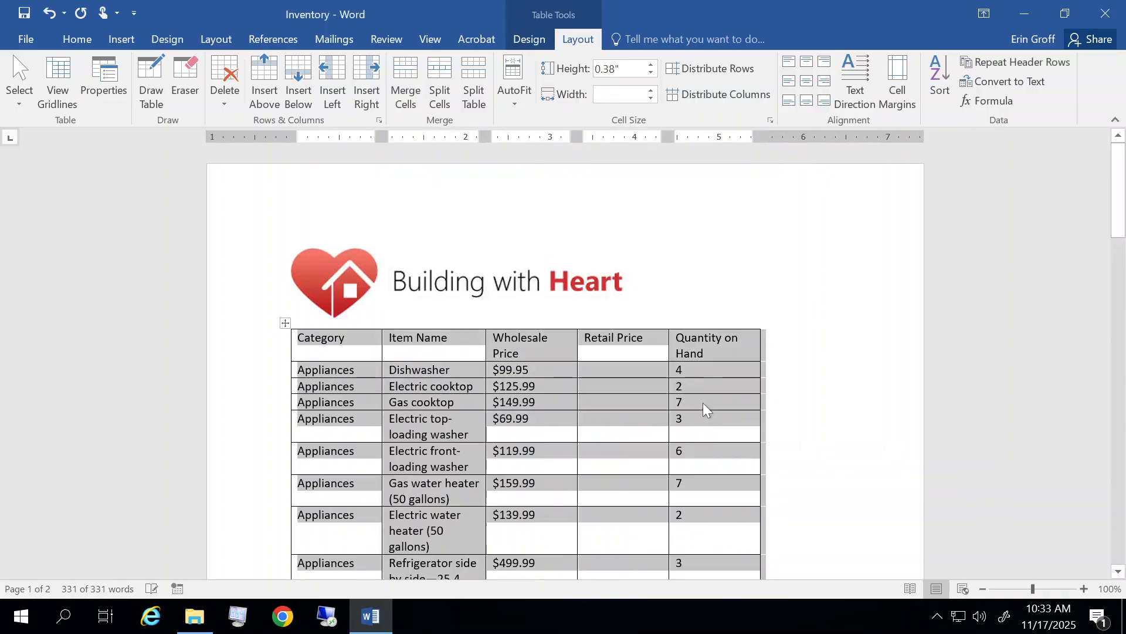
pyautogui.scroll(-3, 487, 395)
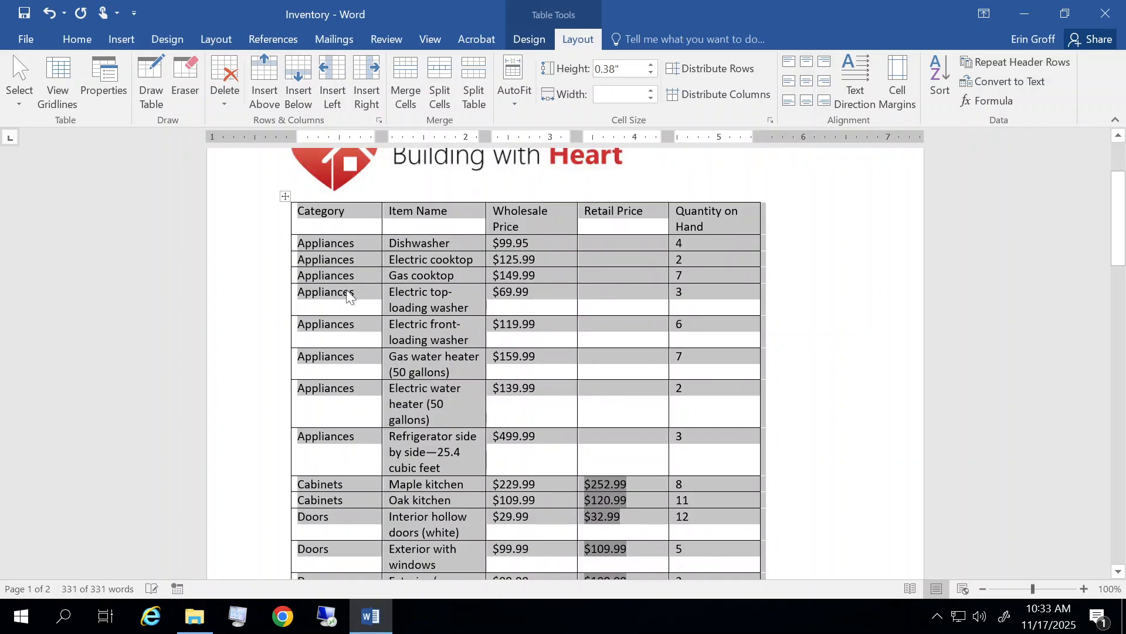
pyautogui.scroll(-1, 339, 445)
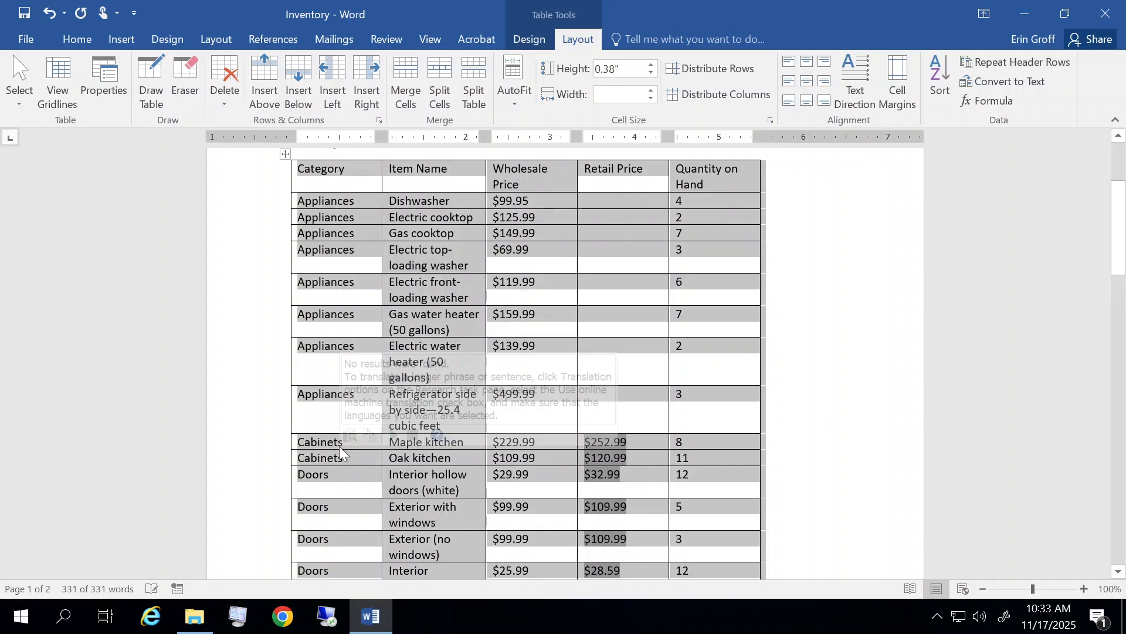
pyautogui.scroll(-7, 340, 445)
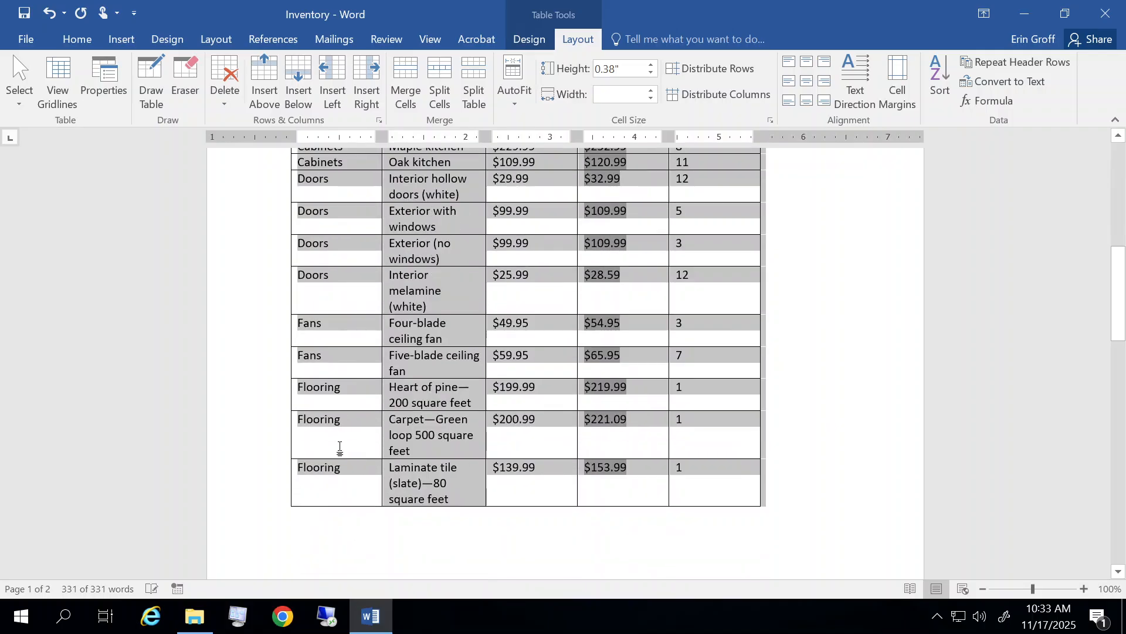
pyautogui.scroll(-5, 339, 447)
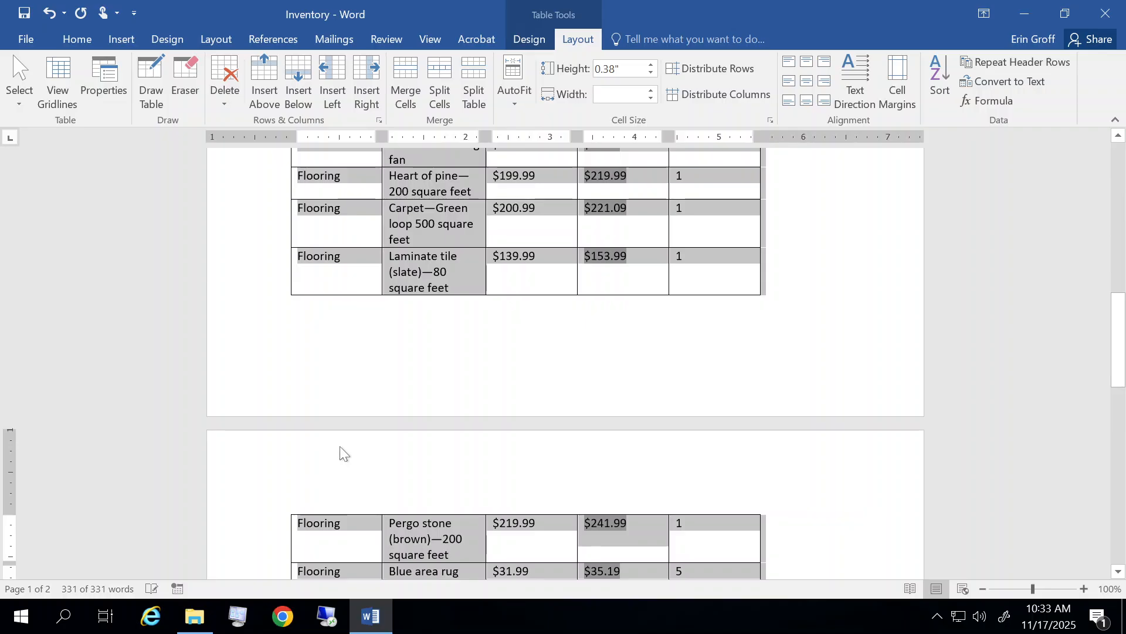
pyautogui.scroll(15, 340, 446)
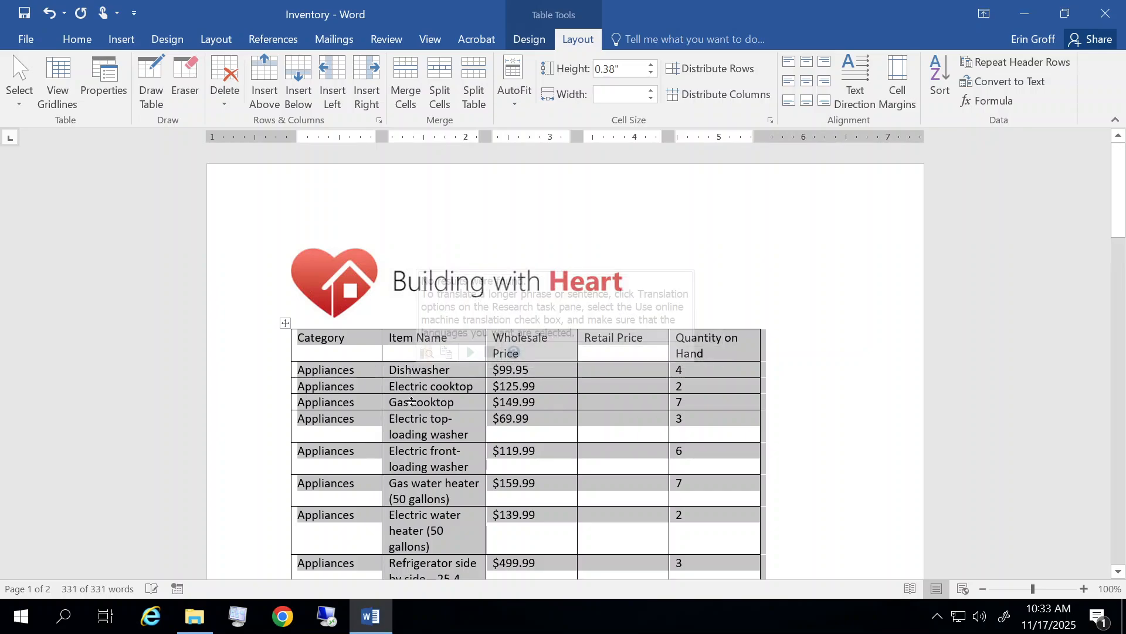
pyautogui.click(944, 86)
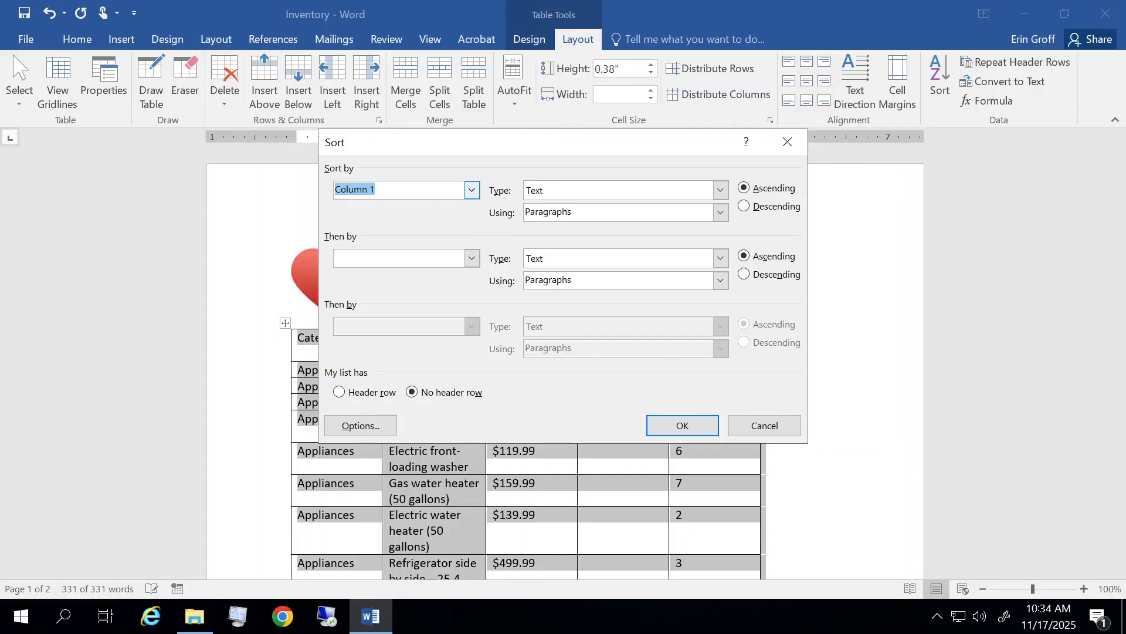
pyautogui.click(474, 195)
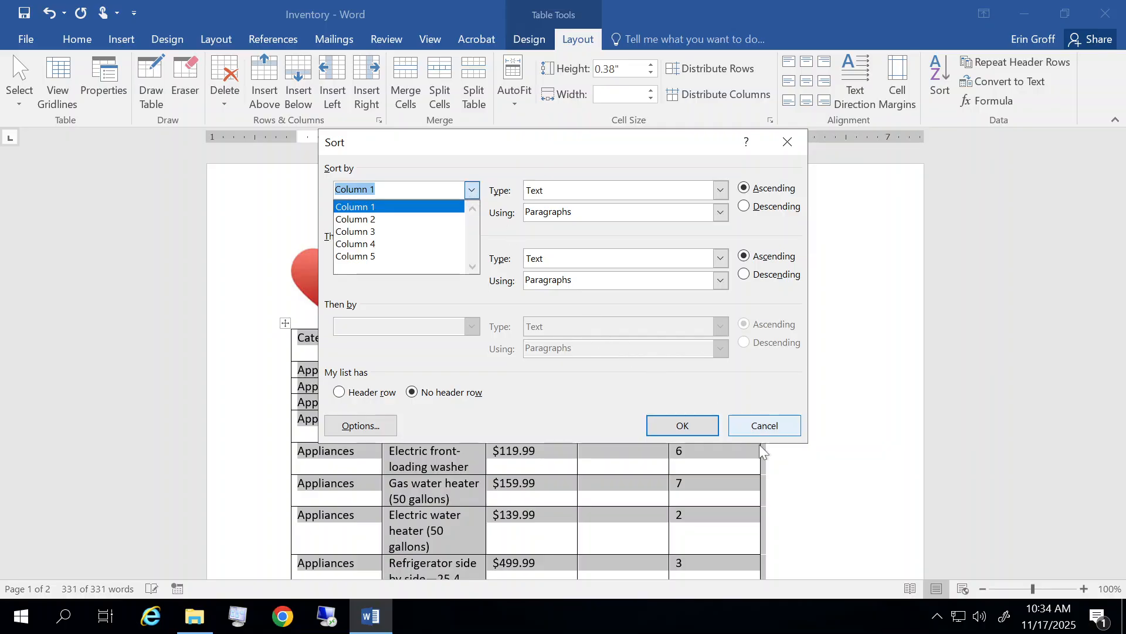
pyautogui.click(761, 427)
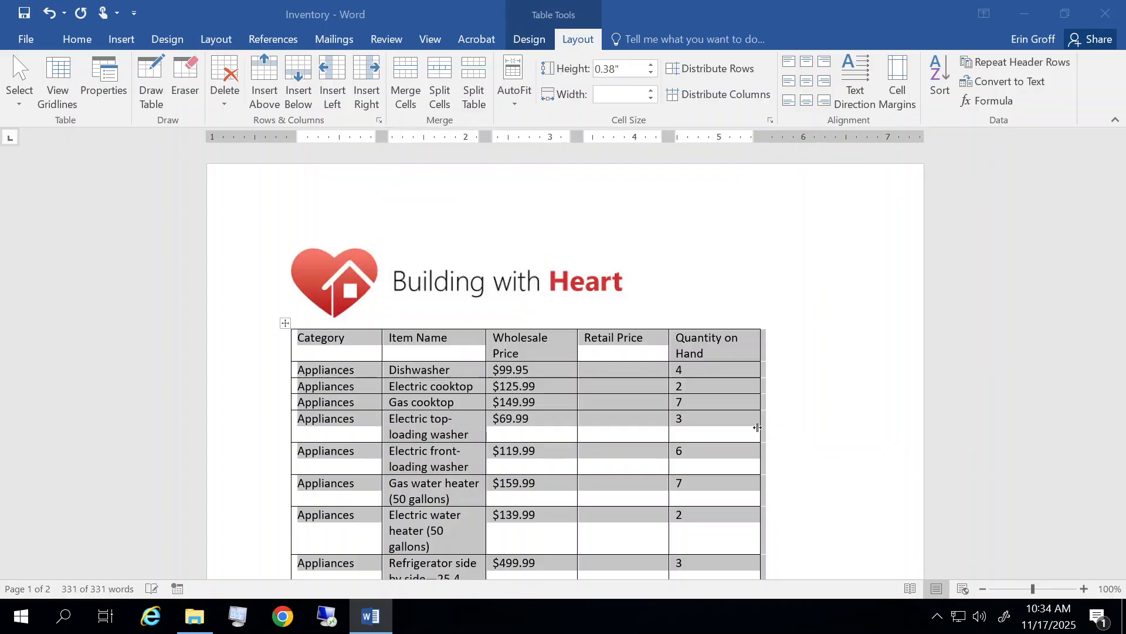
# Step: Sort the inventory table with a header row by Category, then by Item Name, both as ascending text
pyautogui.click(428, 369)
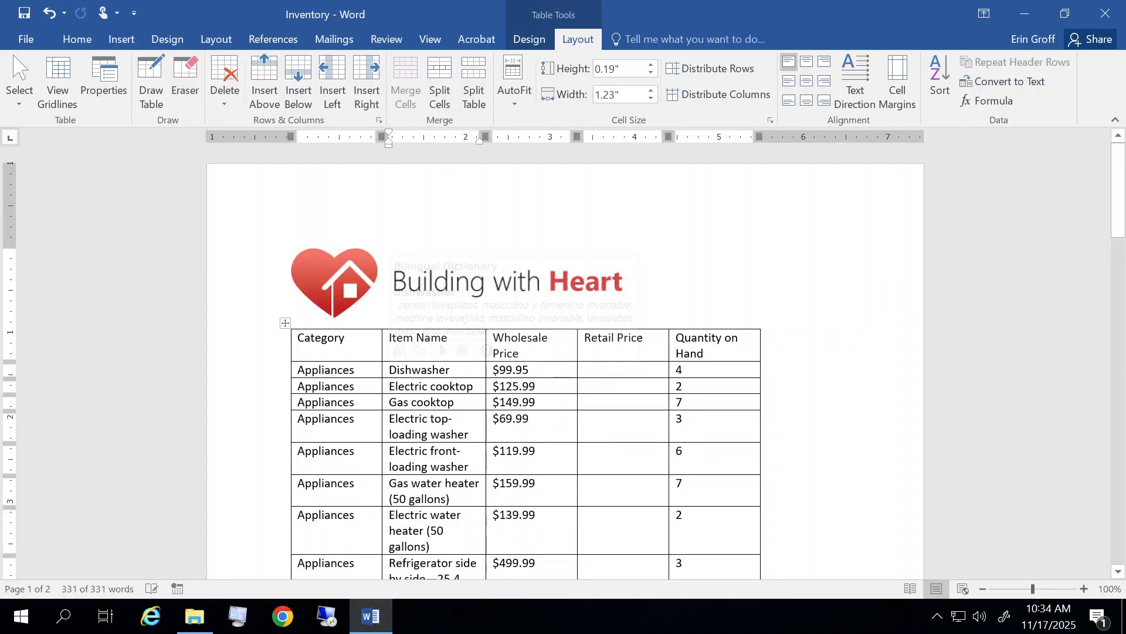
pyautogui.click(934, 56)
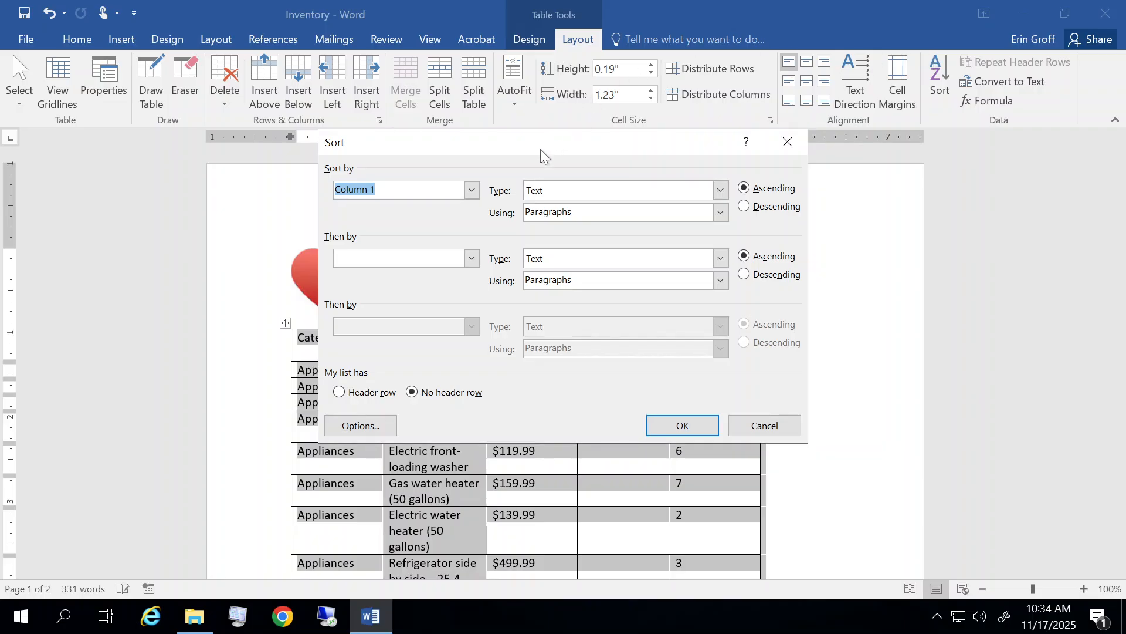
pyautogui.click(477, 190)
pyautogui.click(341, 393)
pyautogui.click(341, 393)
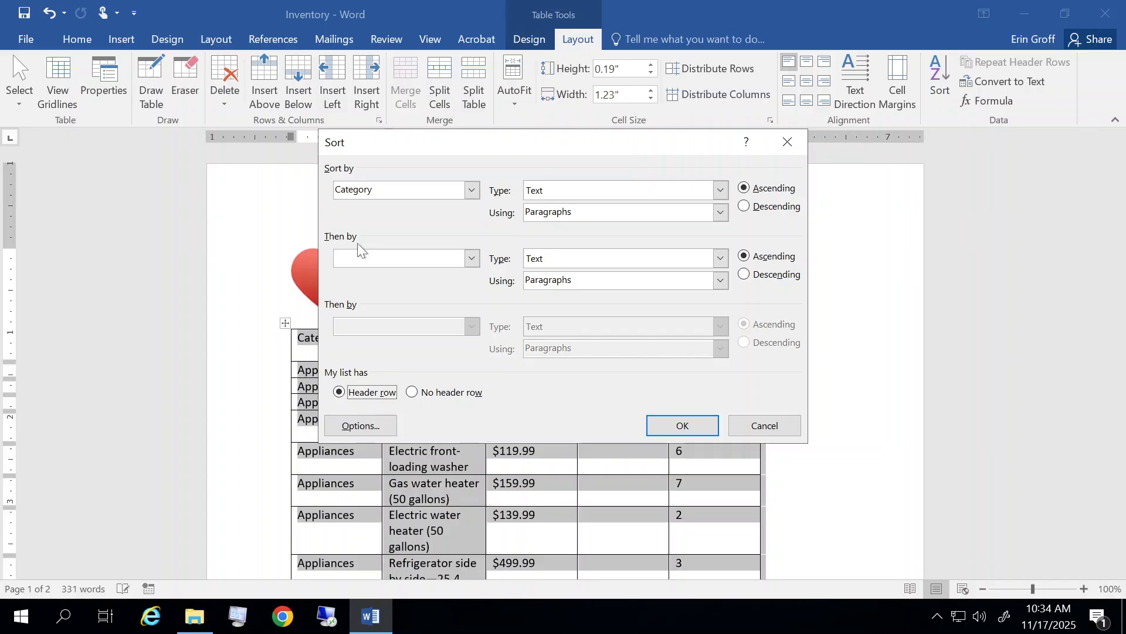
pyautogui.click(473, 258)
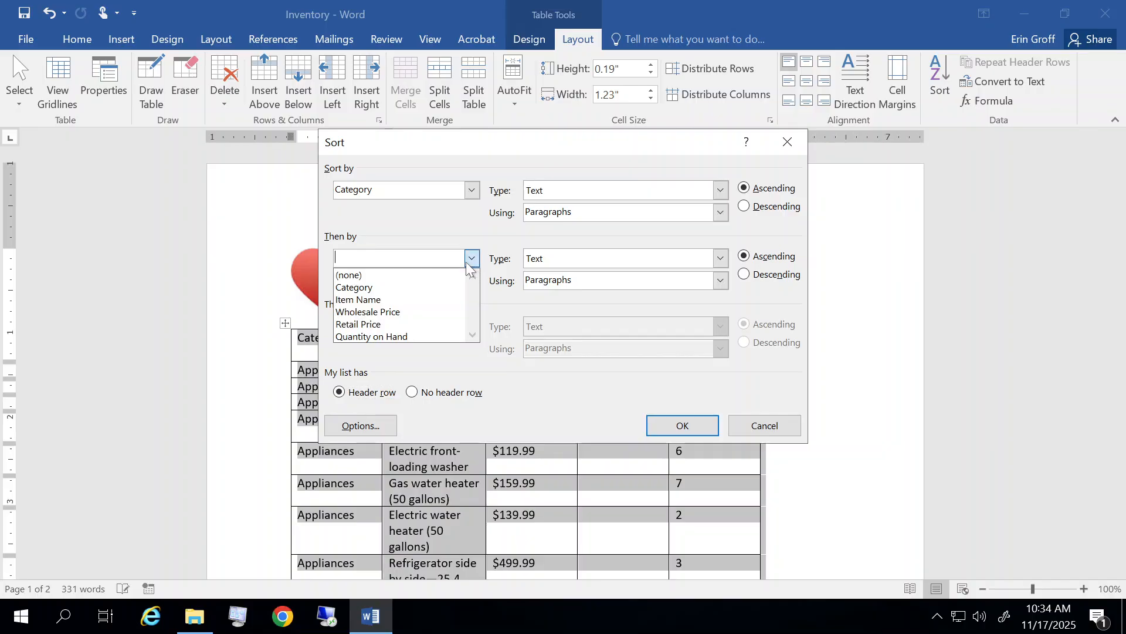
pyautogui.click(376, 301)
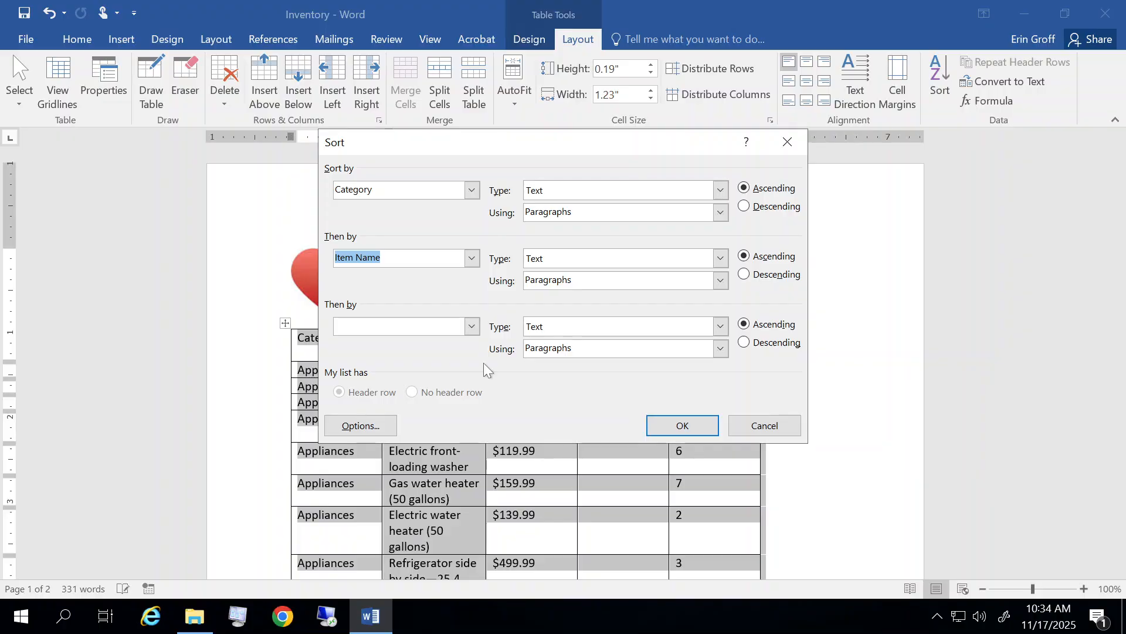
pyautogui.click(681, 426)
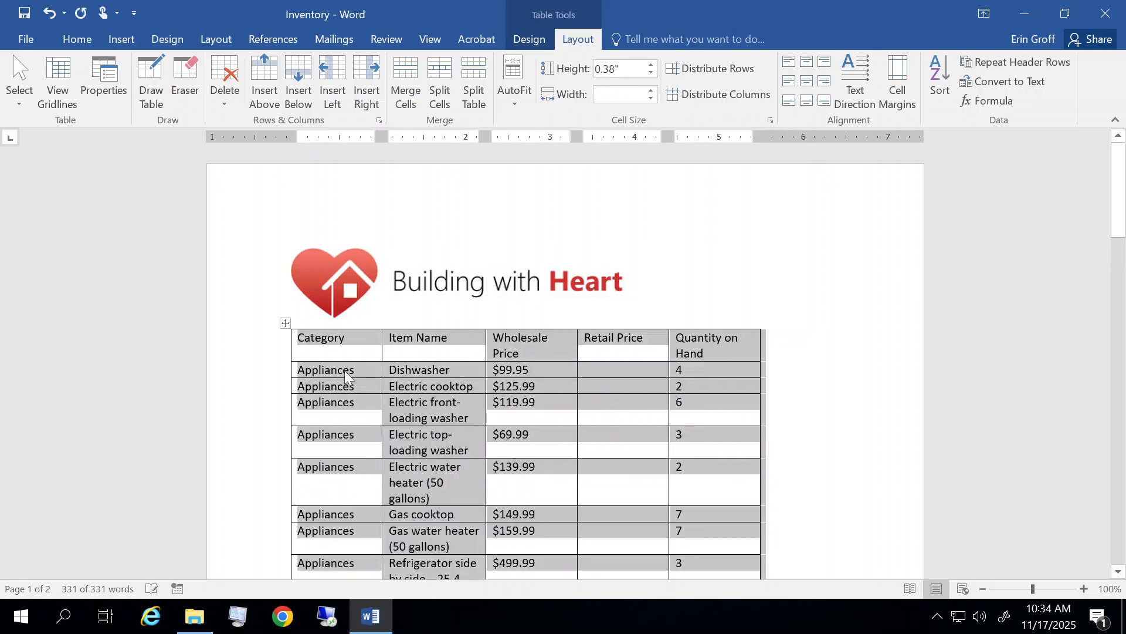
pyautogui.moveTo(344, 369)
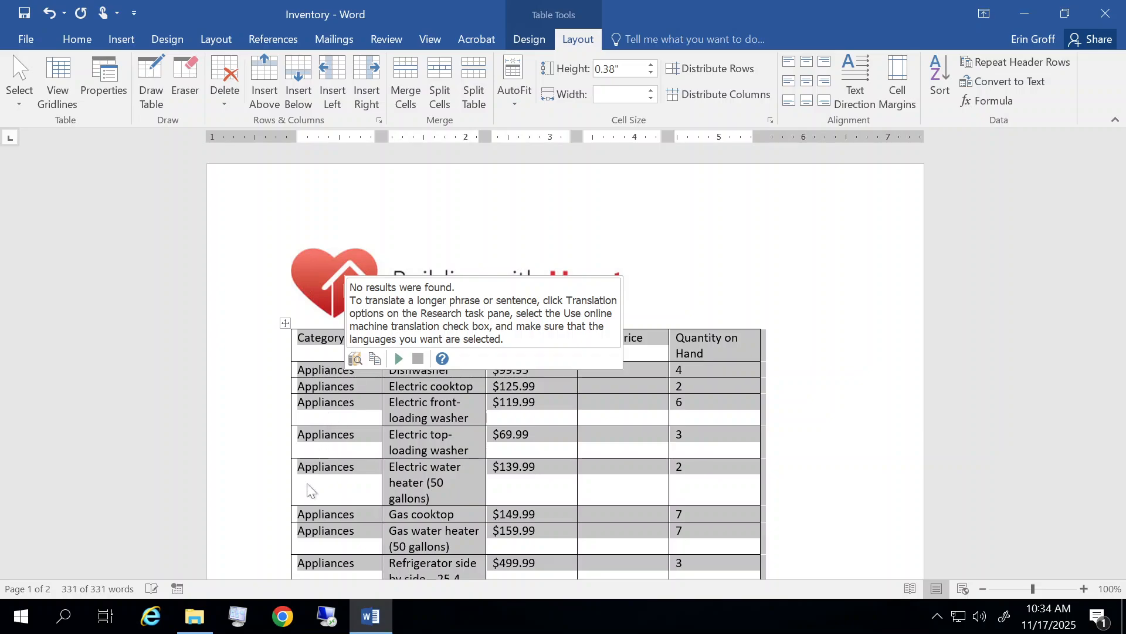
pyautogui.moveTo(414, 368)
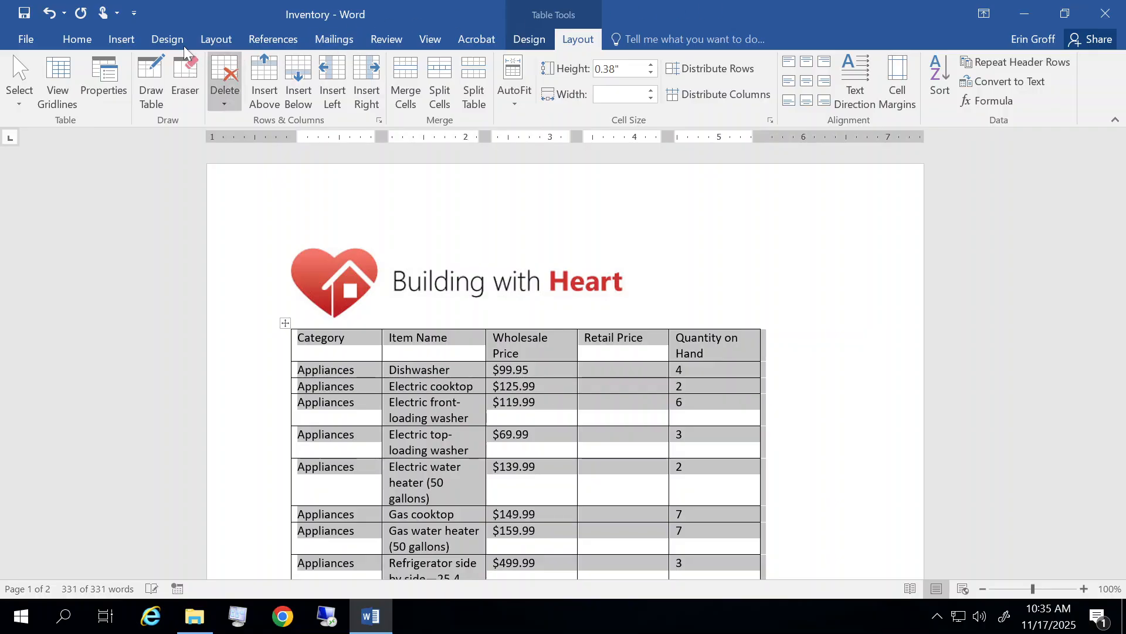
# Step: Add the Save As command from Popular Commands to the Quick Access Toolbar for all documents
pyautogui.click(134, 13)
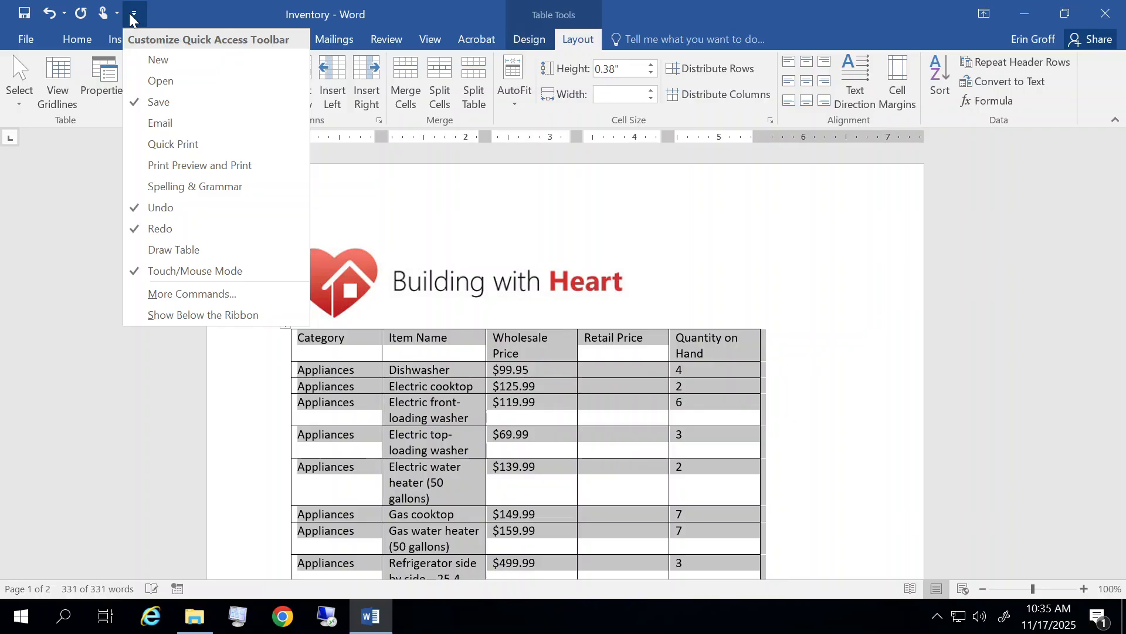
pyautogui.click(176, 291)
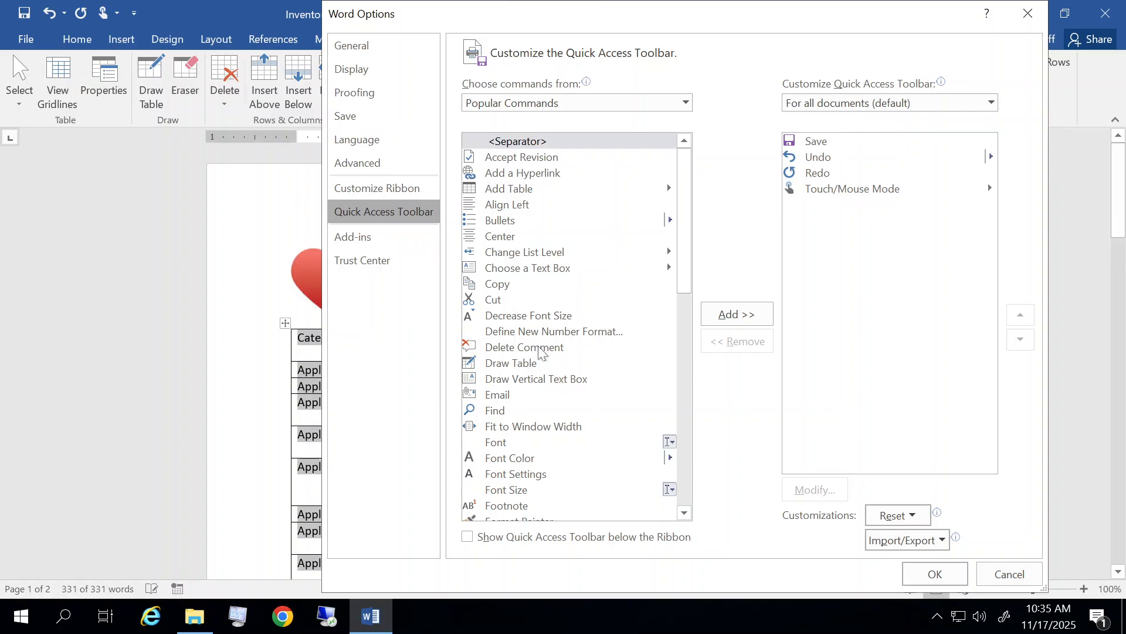
pyautogui.scroll(-6, 543, 352)
pyautogui.scroll(-5, 543, 352)
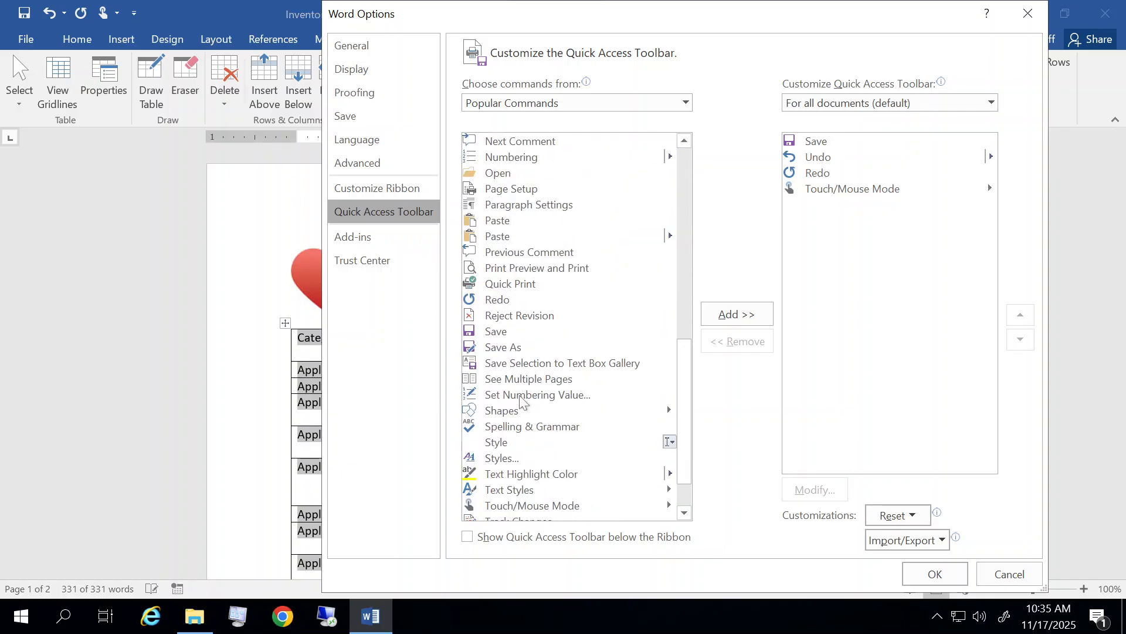
pyautogui.click(496, 350)
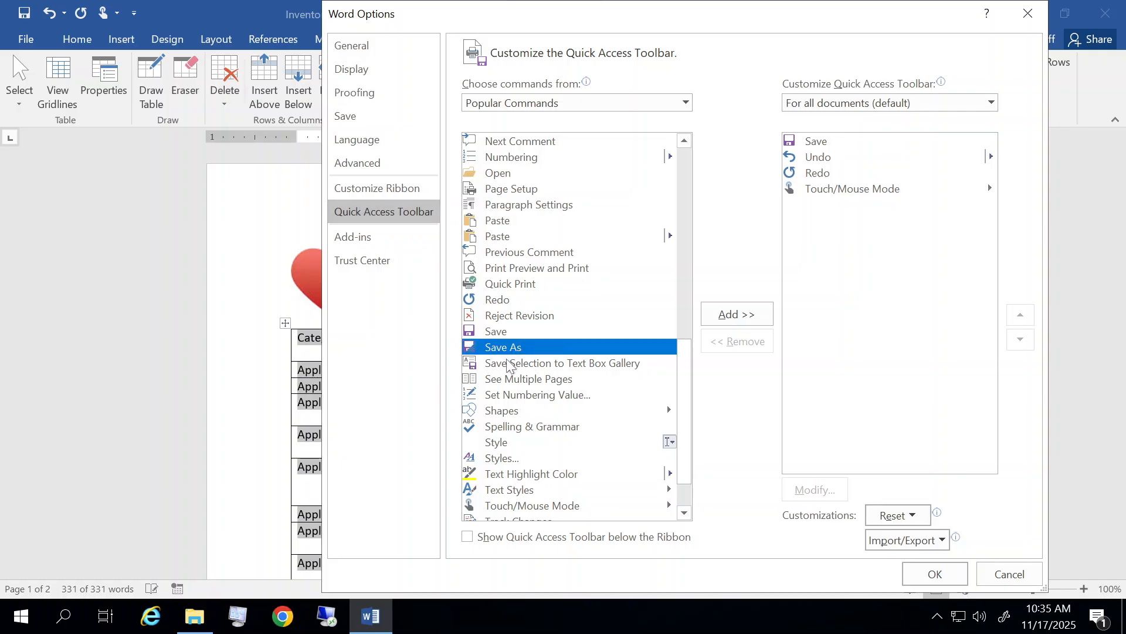
pyautogui.click(730, 315)
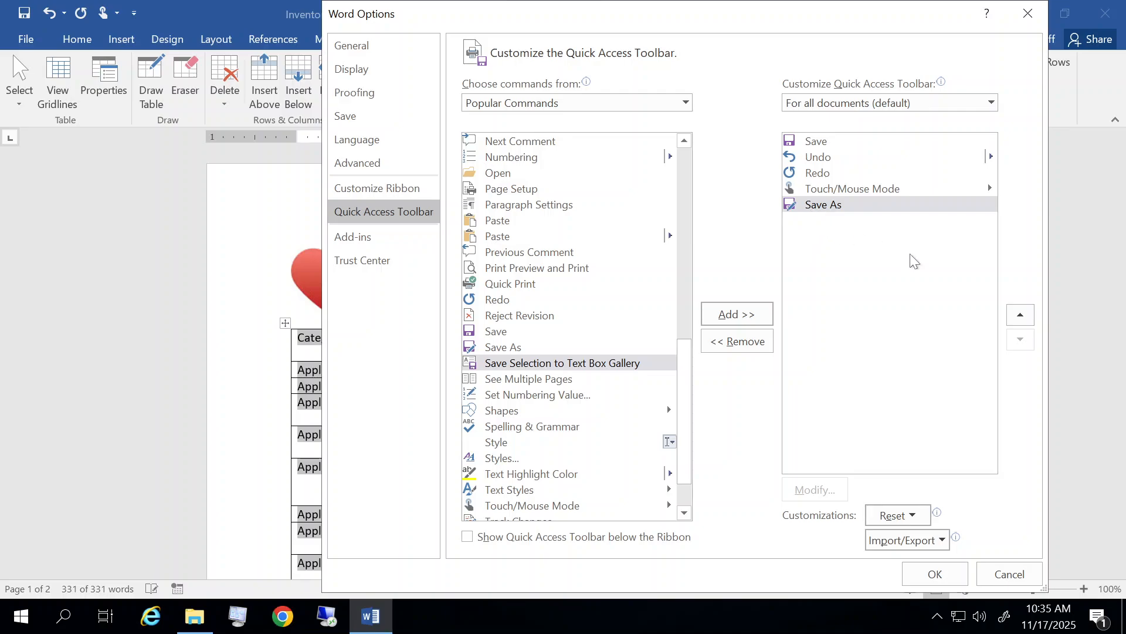
# Step: Move Save As directly after Save in the Quick Access Toolbar order and apply the customization
pyautogui.click(1020, 317)
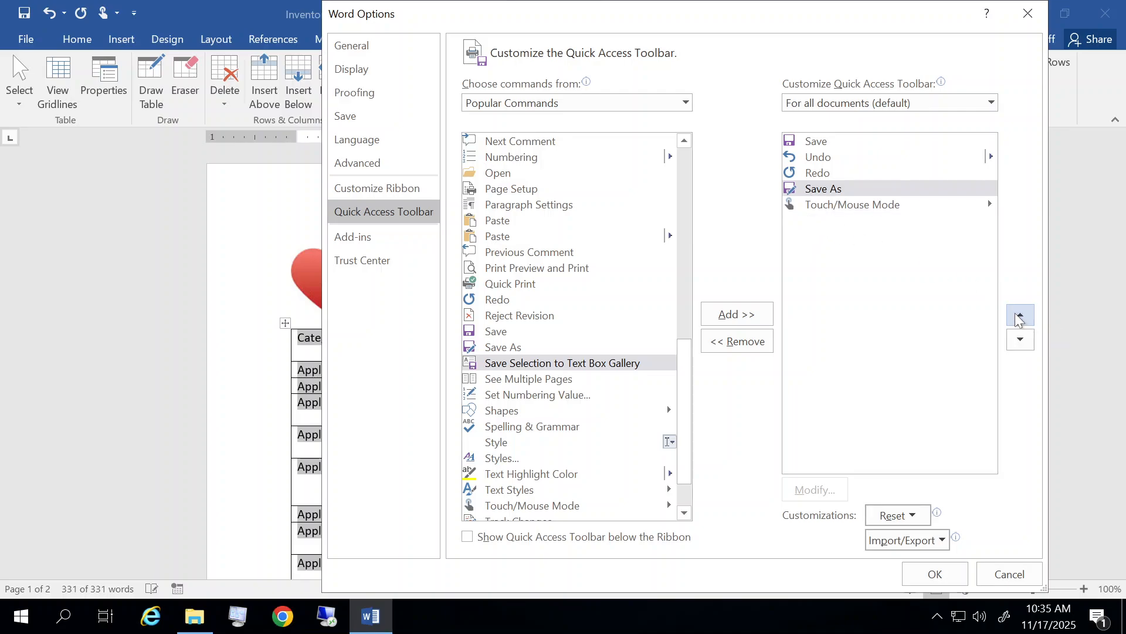
pyautogui.click(1020, 318)
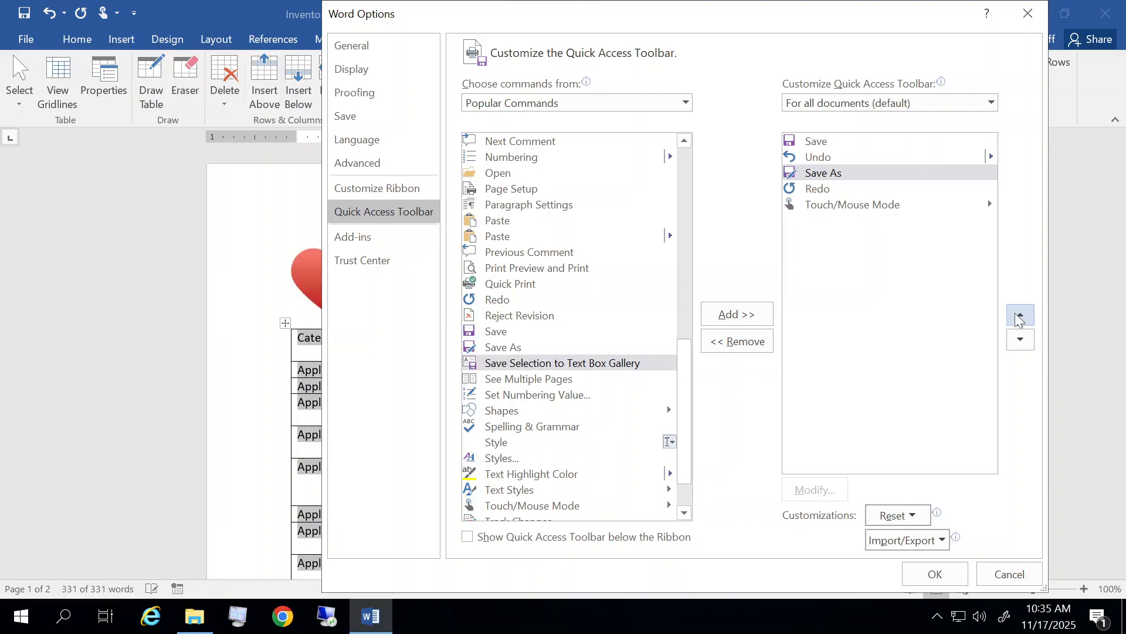
pyautogui.click(1020, 318)
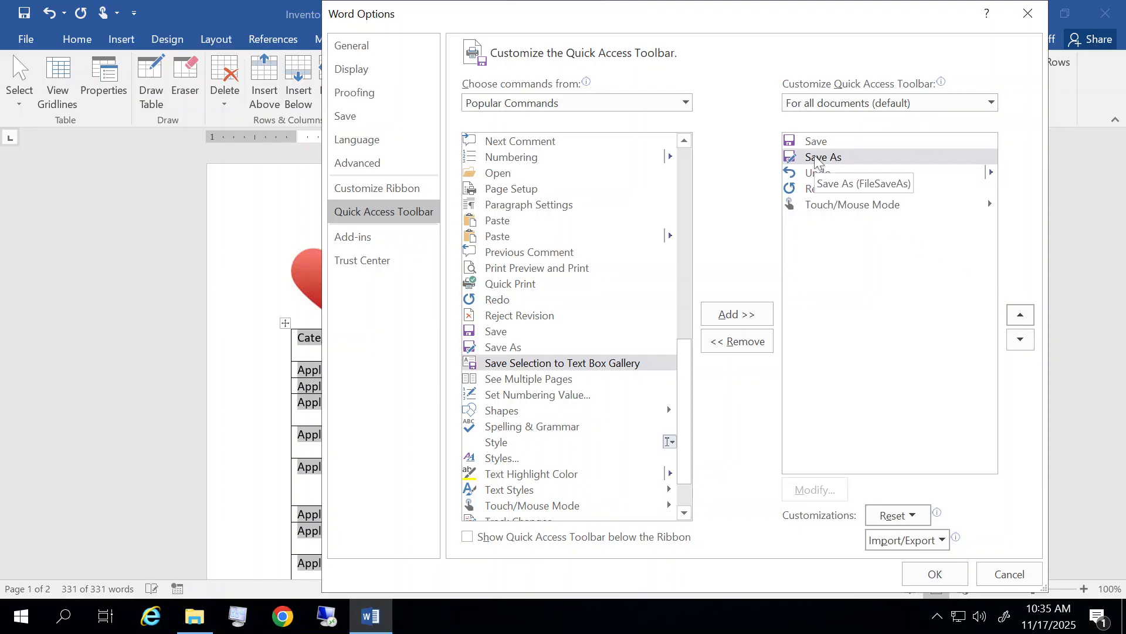
pyautogui.click(932, 577)
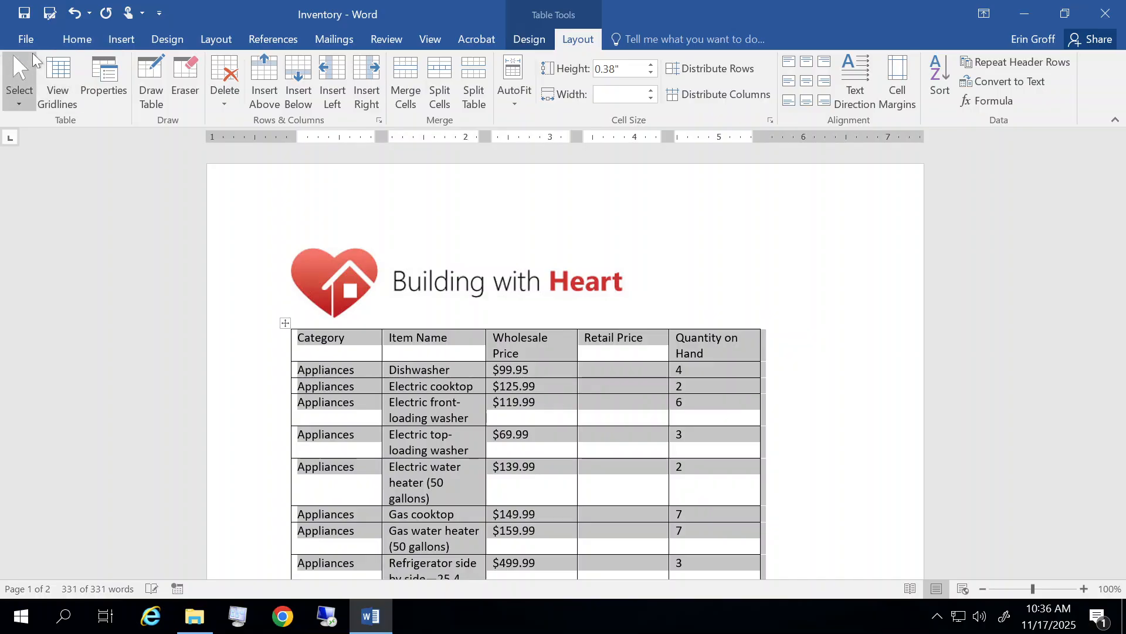
# Step: Save a copy of the document as My Inventory in the same folder and deselect the table
pyautogui.click(50, 12)
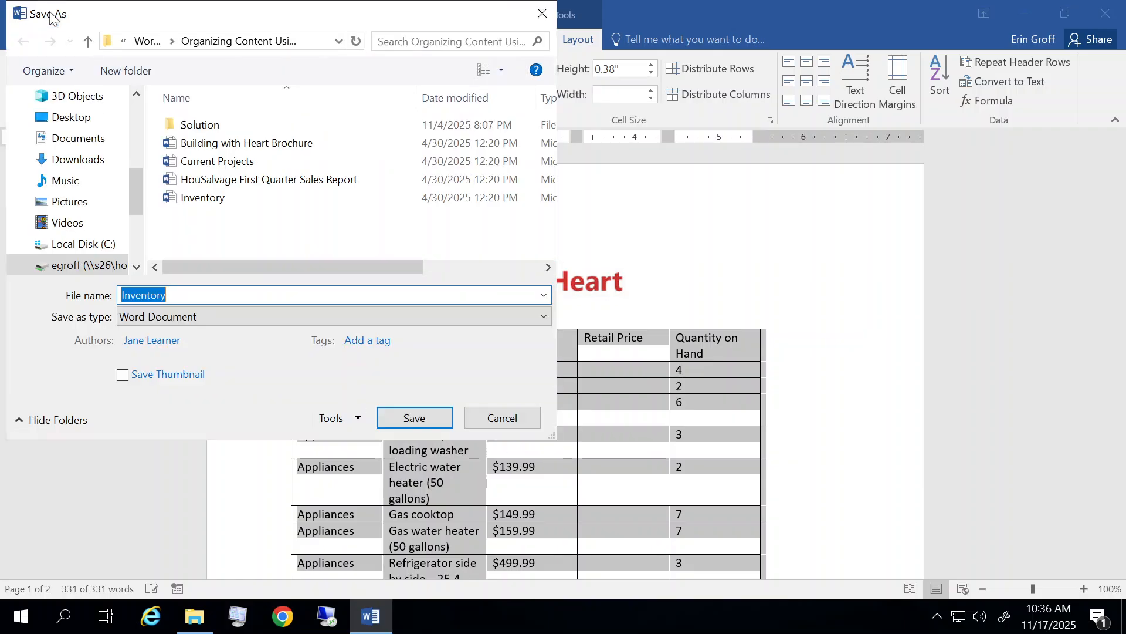
pyautogui.moveTo(214, 10); pyautogui.dragTo(549, 108)
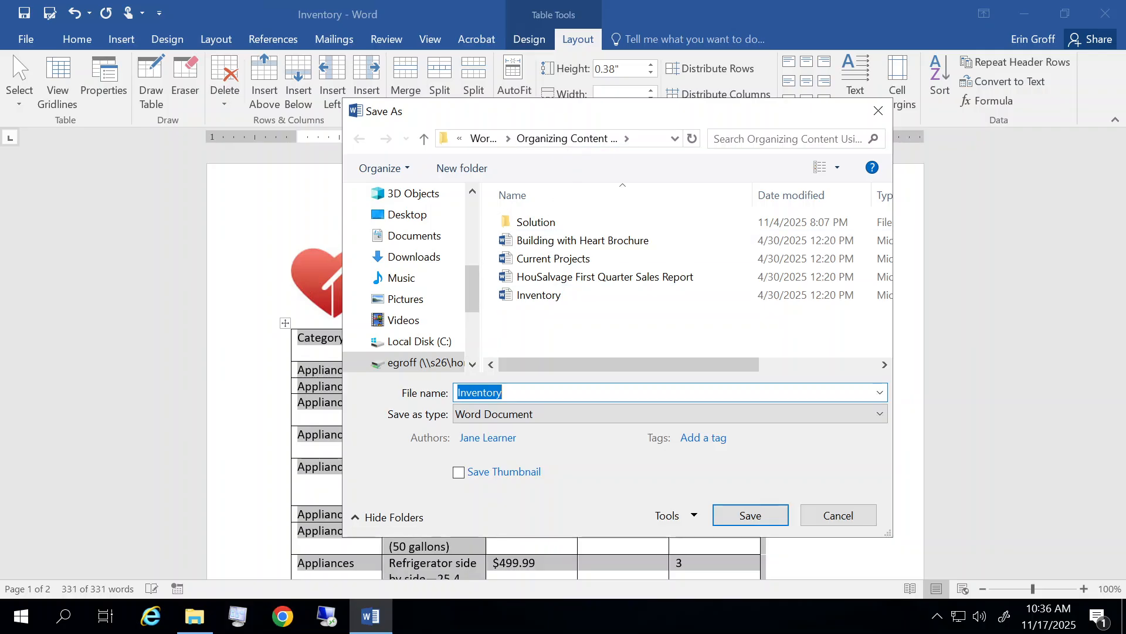
pyautogui.click(458, 392)
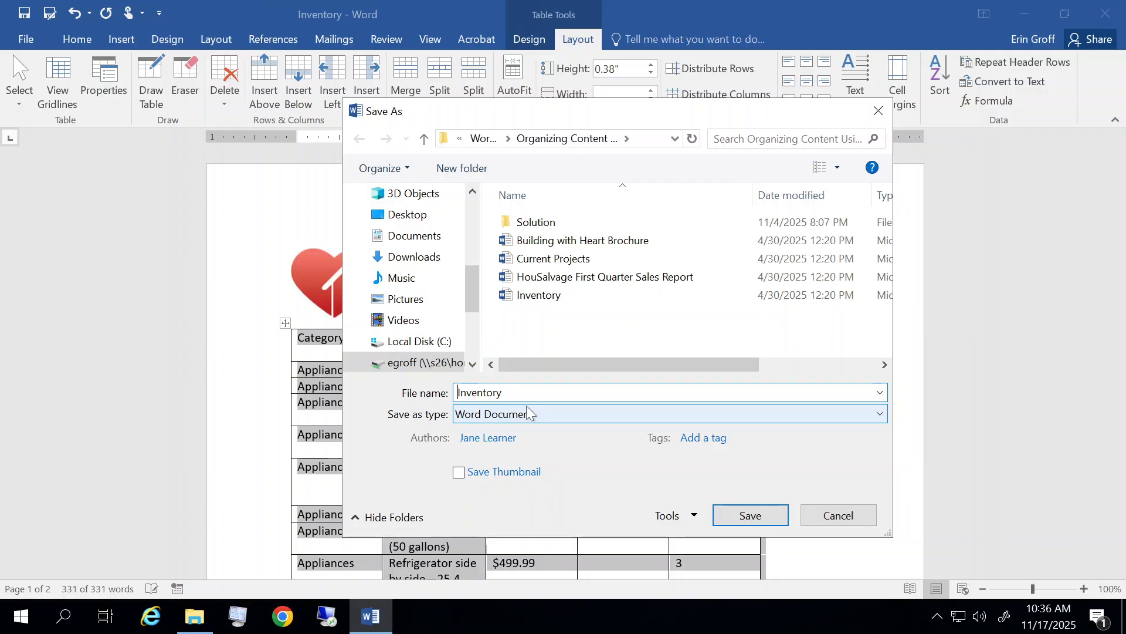
pyautogui.write('My')
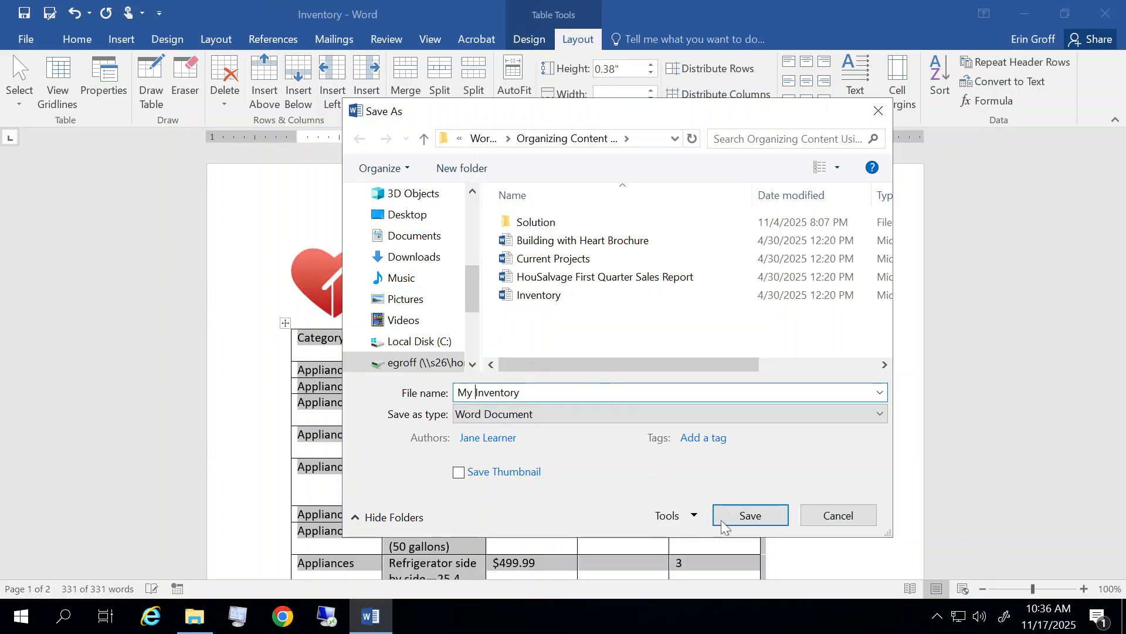
pyautogui.click(747, 515)
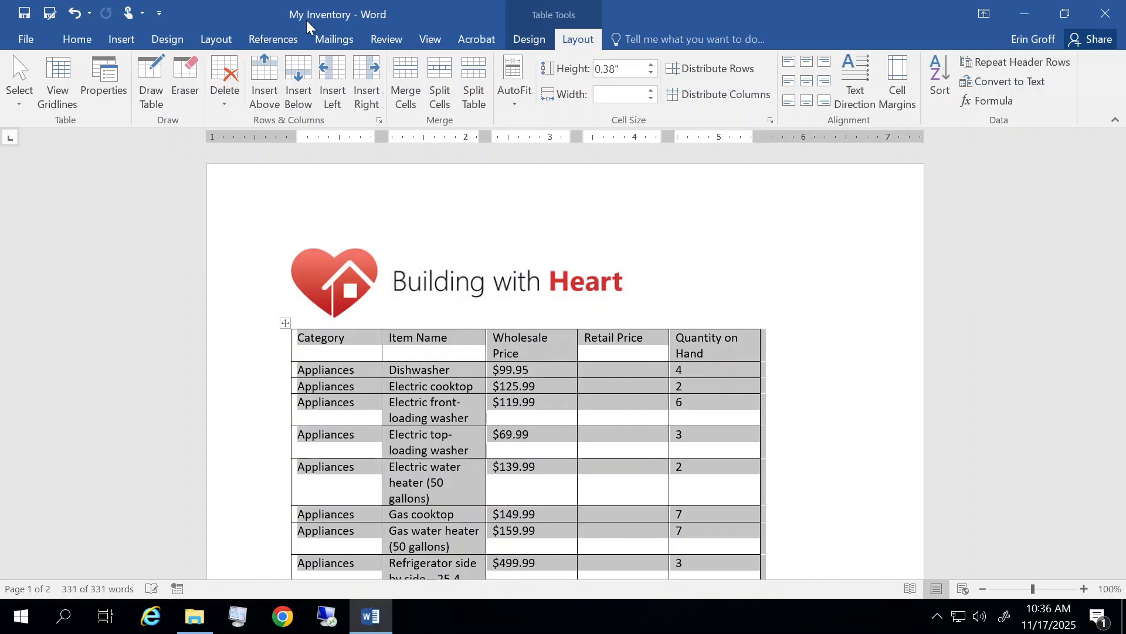
pyautogui.click(442, 339)
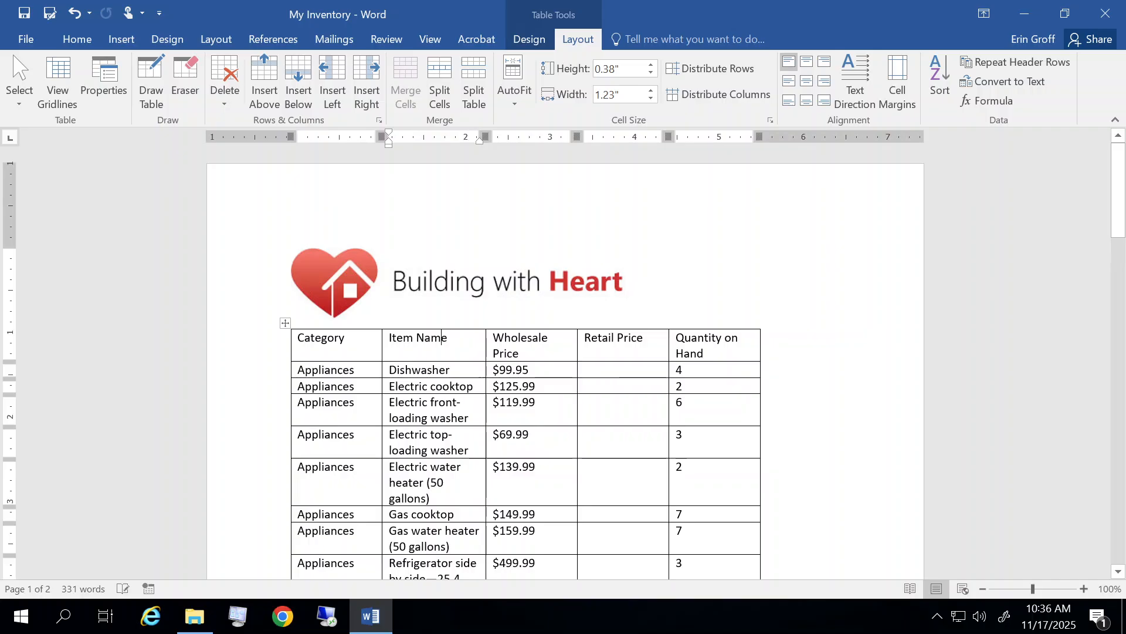